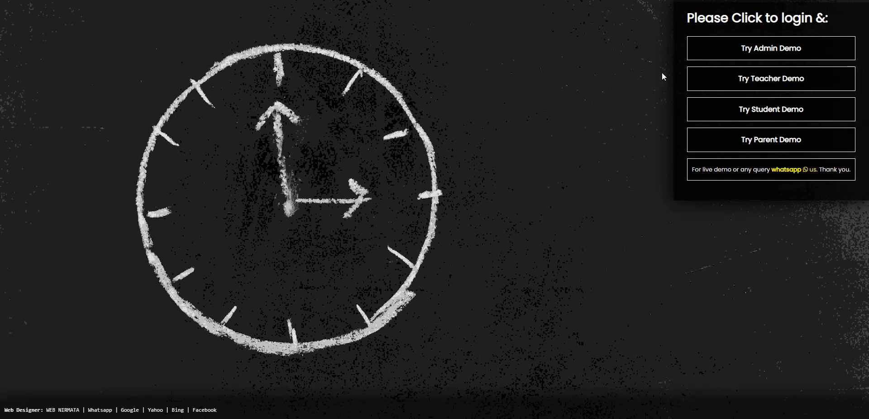
Enter the Try Admin Demo account to reach the school dashboard.
{"action": "left_click", "coordinate": [698, 50]}
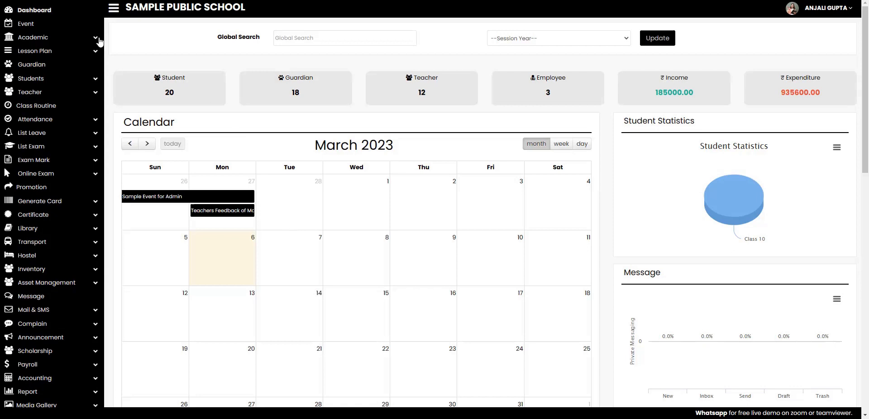
Open the Event page from the sidebar to list the school's events.
{"action": "left_click", "coordinate": [36, 26]}
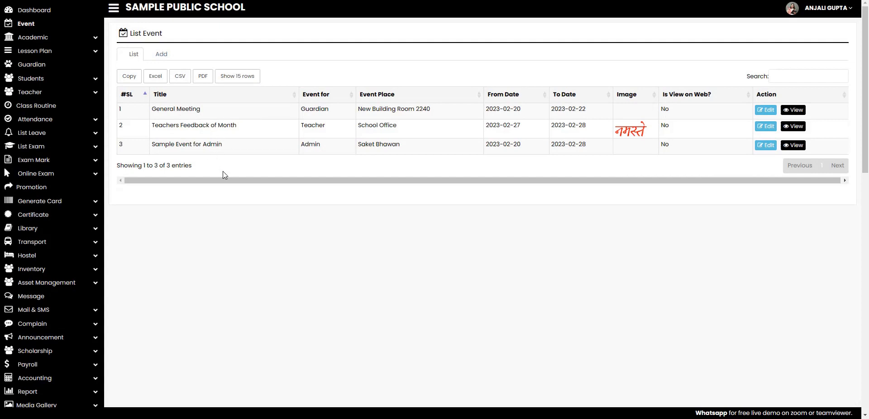
Start a new guardian event titled 'A demo meeting' held at School Meeting Hall.
{"action": "left_click", "coordinate": [161, 55]}
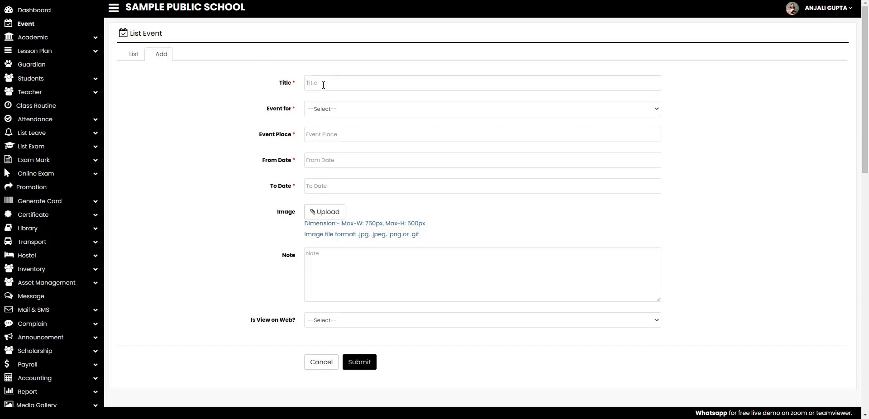
{"action": "type", "text": "A demo meeting"}
{"action": "left_click", "coordinate": [363, 113]}
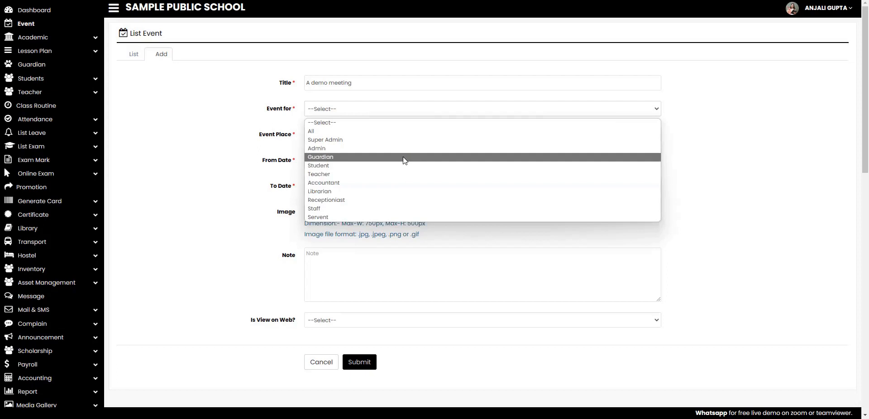
{"action": "left_click", "coordinate": [403, 157]}
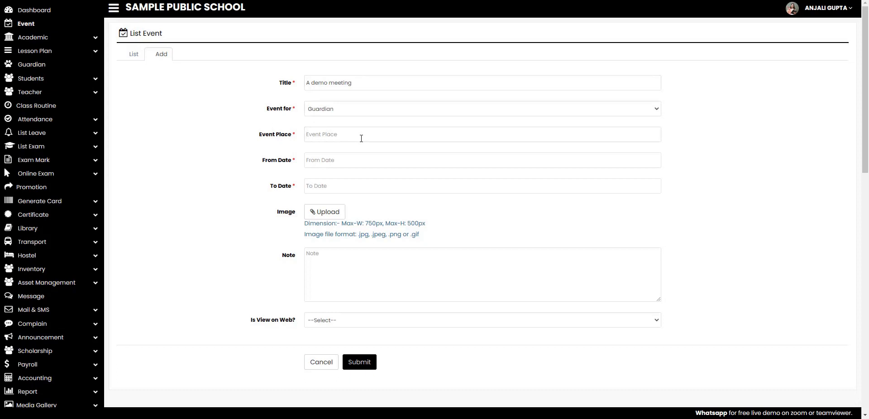
{"action": "type", "text": "School Meeting"}
Set the event to run from 6 to 8 March 2023, then start choosing its image.
{"action": "left_click", "coordinate": [361, 164]}
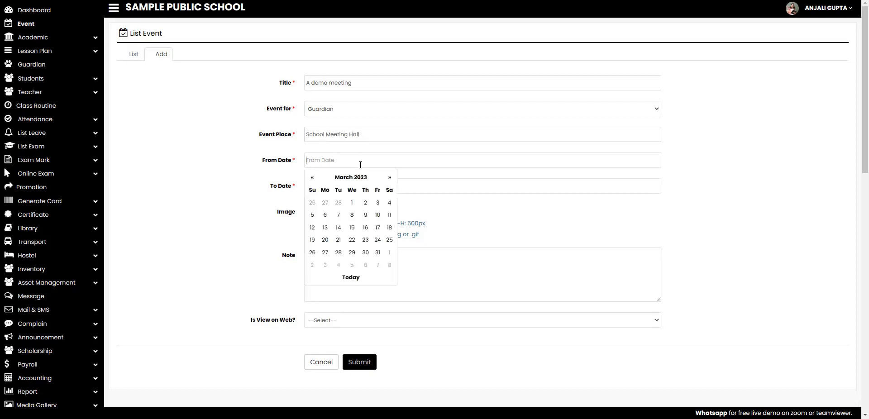
{"action": "left_click", "coordinate": [326, 216]}
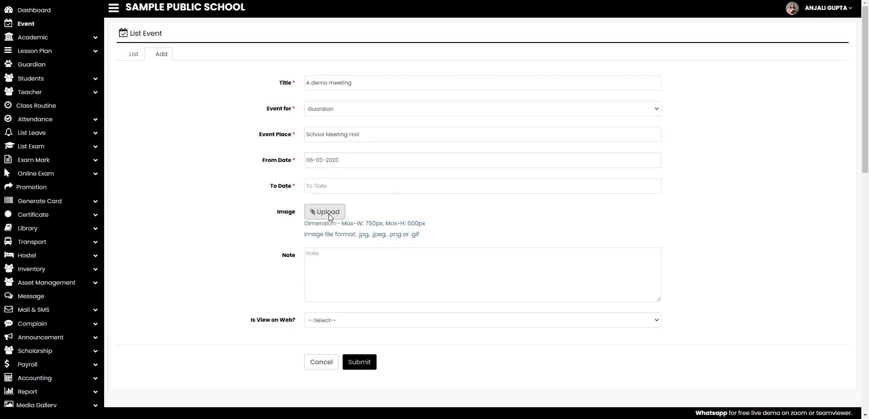
{"action": "left_click", "coordinate": [347, 187]}
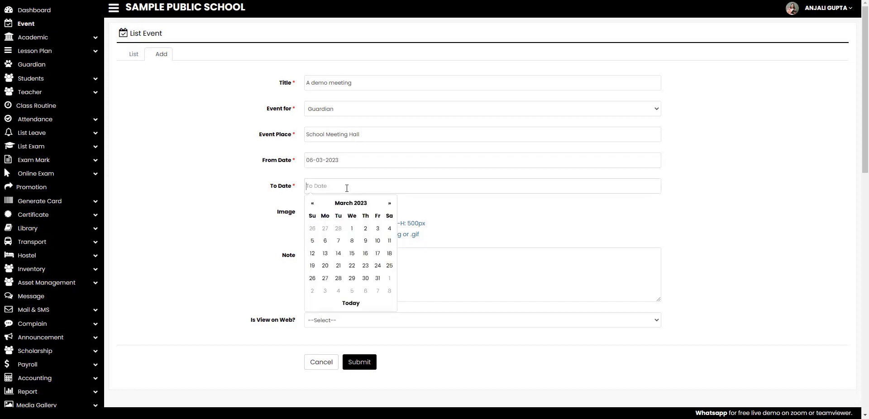
{"action": "left_click", "coordinate": [352, 242]}
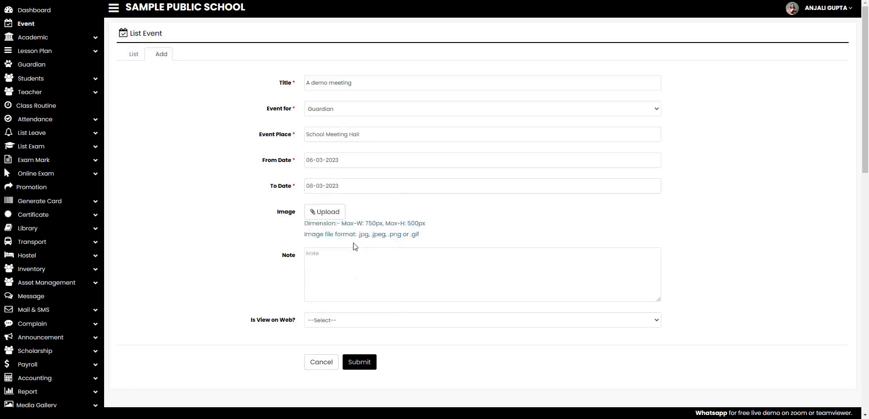
{"action": "left_click", "coordinate": [334, 218]}
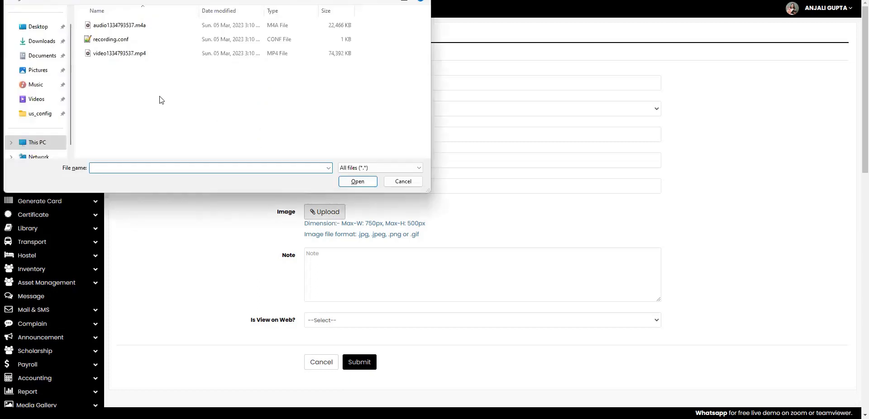
Attach aaa.jpg from the Desktop and submit the event.
{"action": "left_click", "coordinate": [39, 28]}
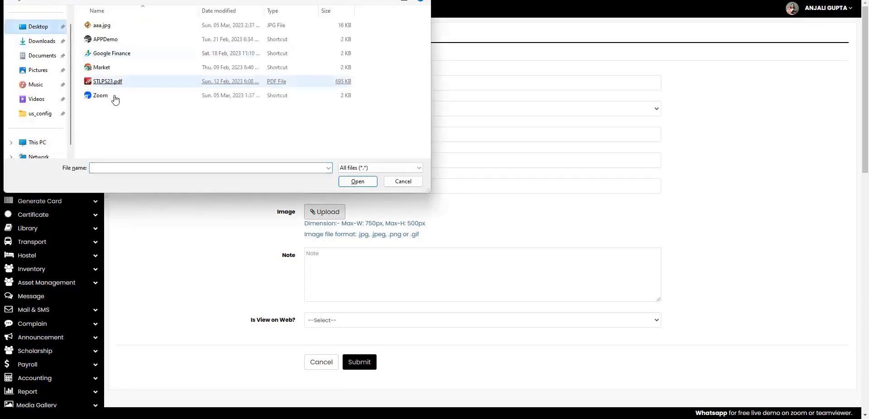
{"action": "left_click", "coordinate": [104, 28]}
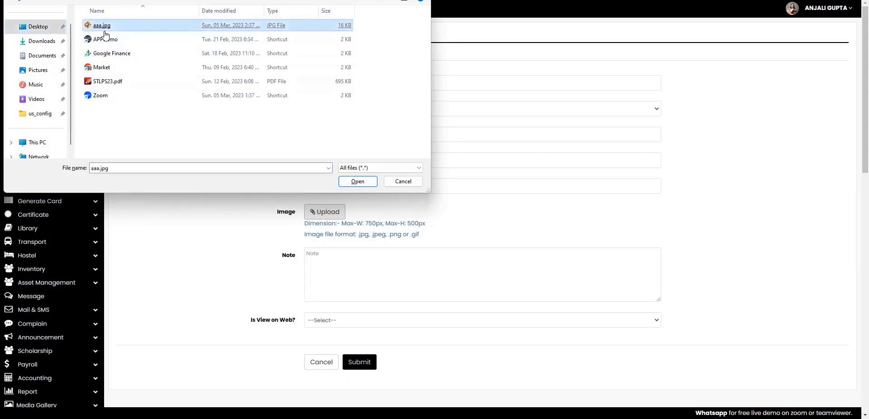
{"action": "double_click", "coordinate": [104, 28]}
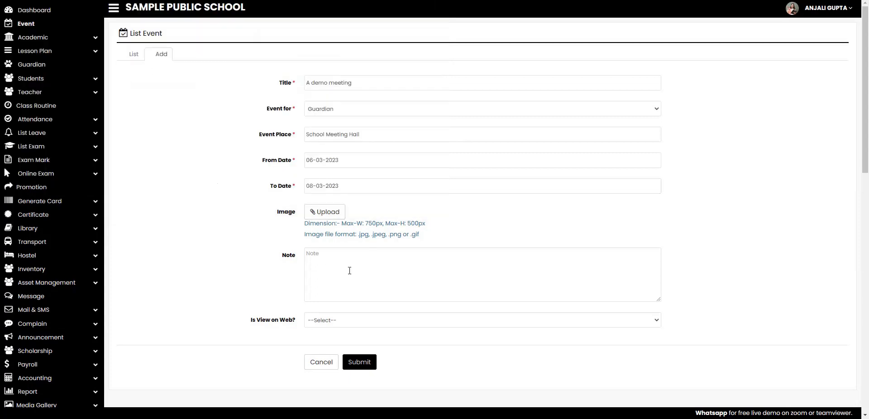
{"action": "left_click", "coordinate": [361, 364]}
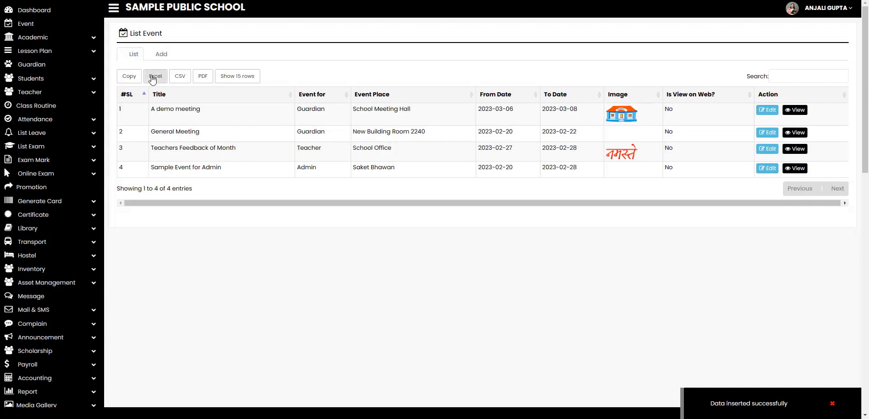
{"action": "left_click", "coordinate": [49, 15]}
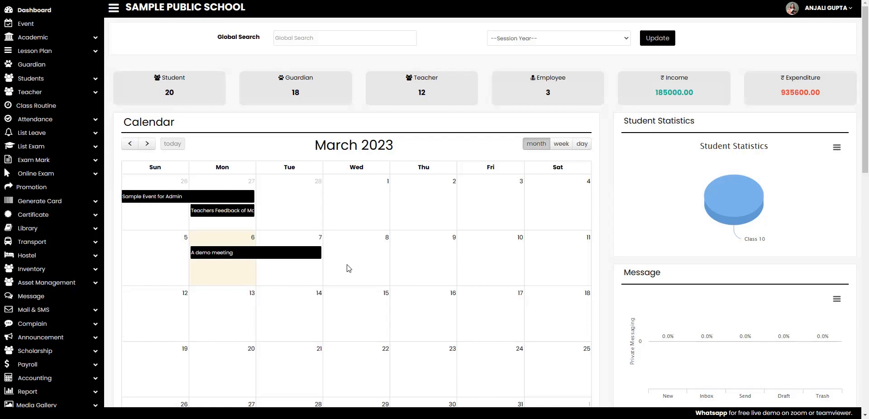
{"action": "left_click", "coordinate": [226, 259]}
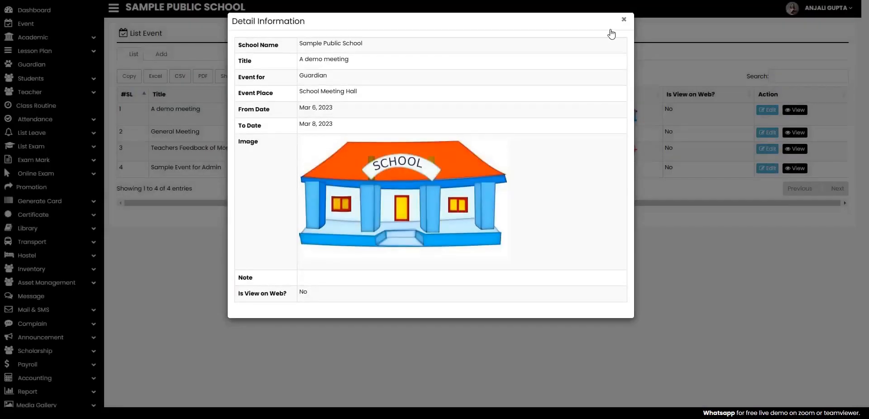
{"action": "left_click", "coordinate": [624, 22]}
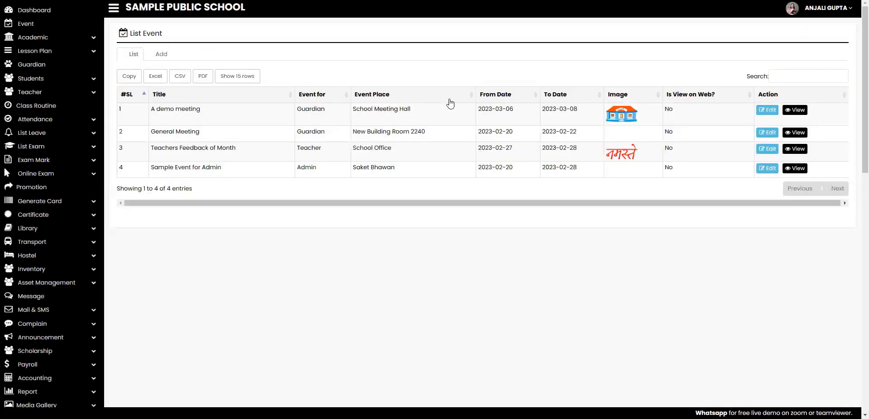
Change A demo meeting's end date to 9 March 2023 and update it.
{"action": "left_click", "coordinate": [768, 111]}
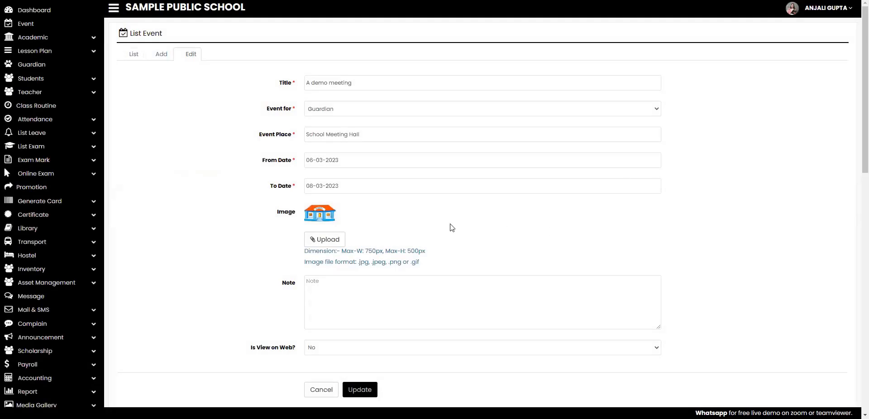
{"action": "left_click", "coordinate": [366, 189]}
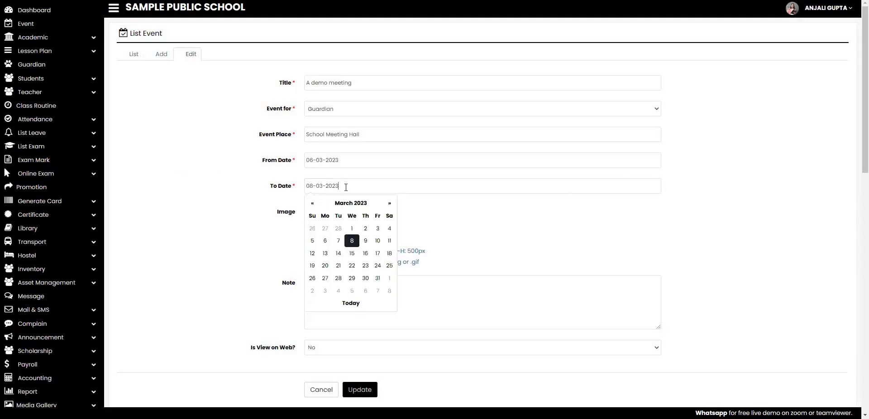
{"action": "left_click", "coordinate": [365, 248]}
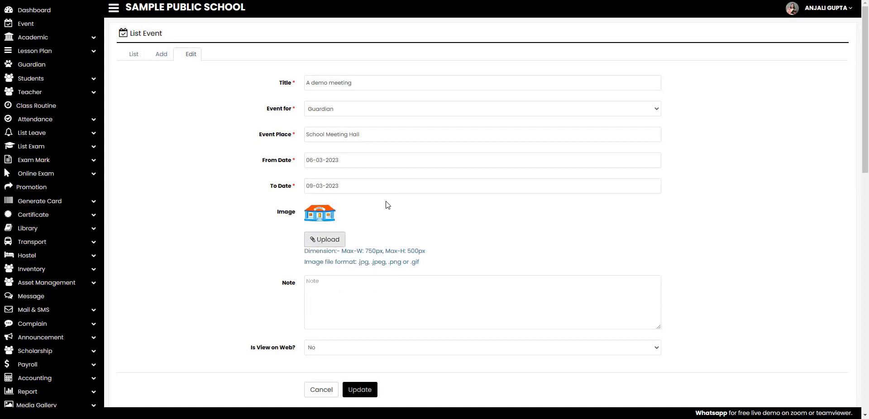
{"action": "scroll", "coordinate": [392, 211], "scroll_direction": "down", "scroll_amount": 1}
{"action": "scroll", "coordinate": [392, 211], "scroll_direction": "down", "scroll_amount": 1}
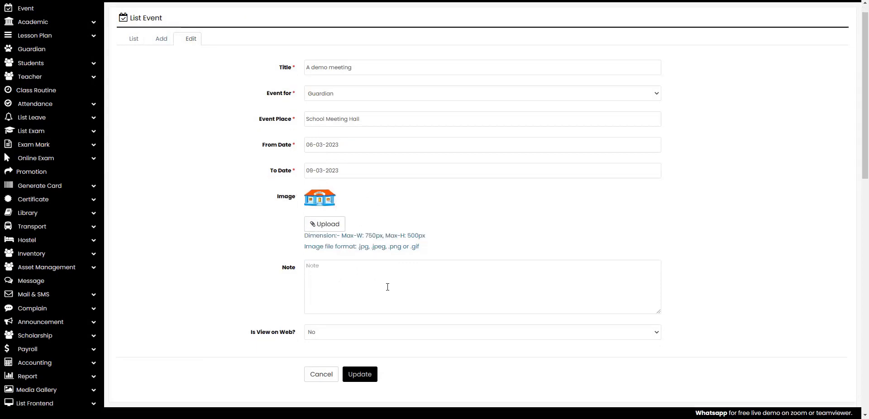
{"action": "left_click", "coordinate": [368, 373]}
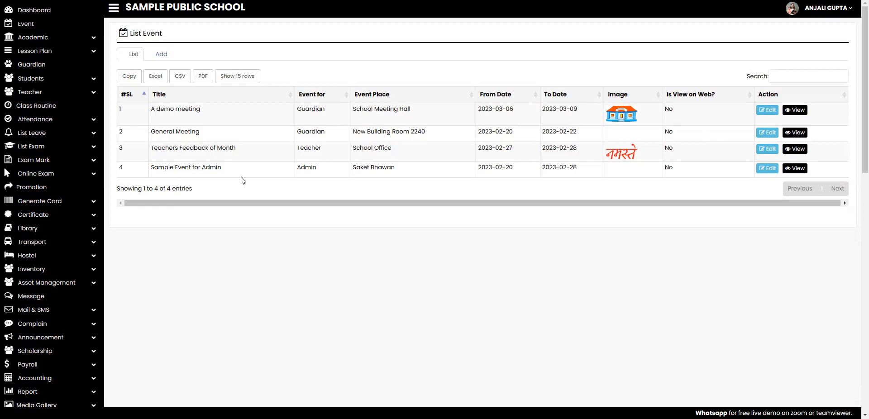
{"action": "left_click", "coordinate": [50, 15]}
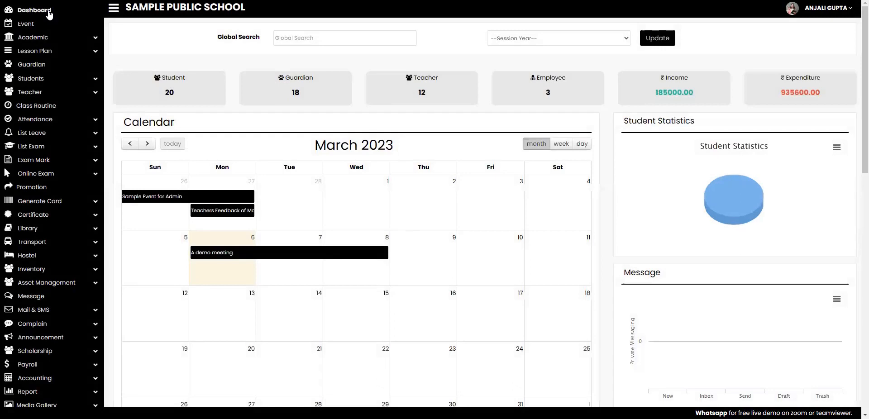
{"action": "left_click", "coordinate": [364, 253]}
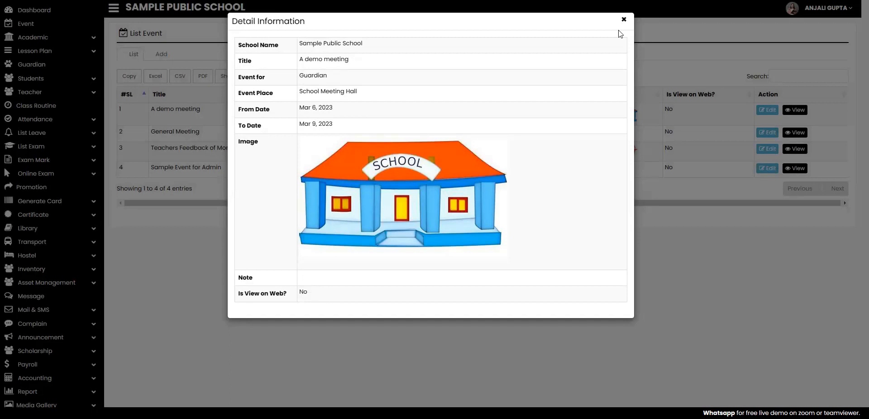
{"action": "left_click", "coordinate": [625, 20]}
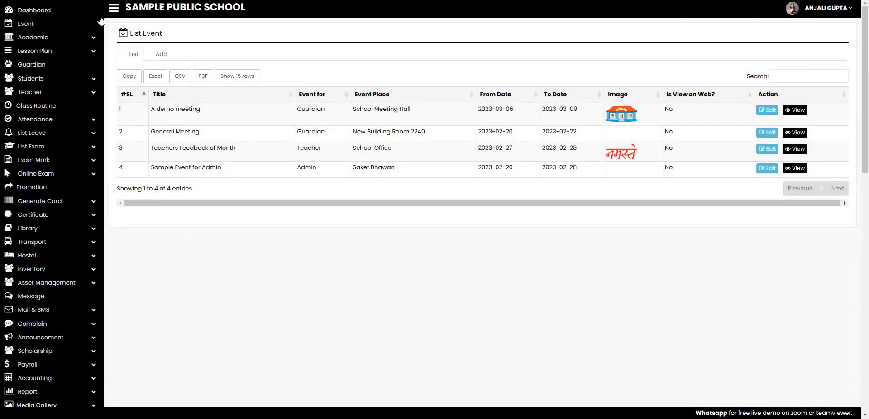
Go to Academic > Class and bring up the add-class form.
{"action": "left_click", "coordinate": [97, 40]}
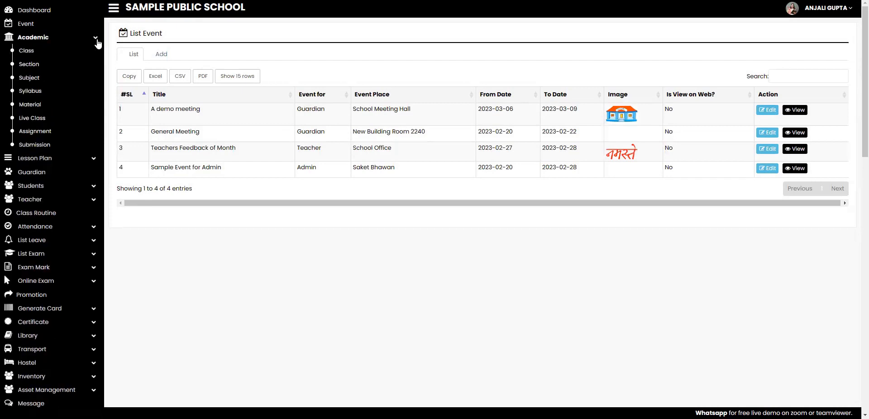
{"action": "left_click", "coordinate": [25, 54]}
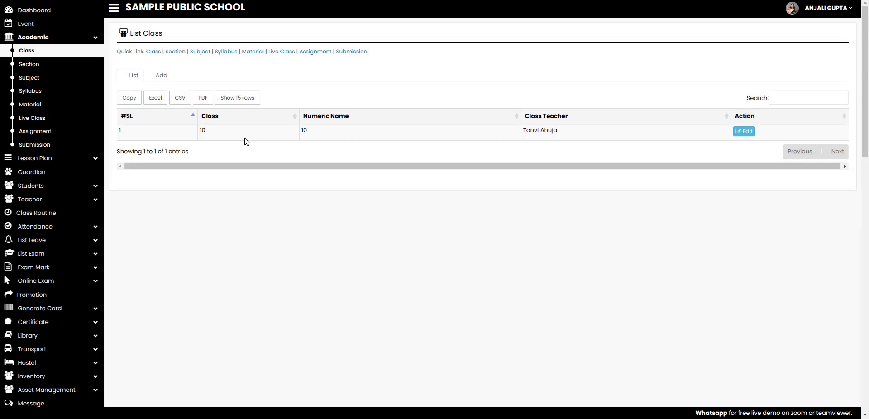
{"action": "left_click", "coordinate": [162, 76]}
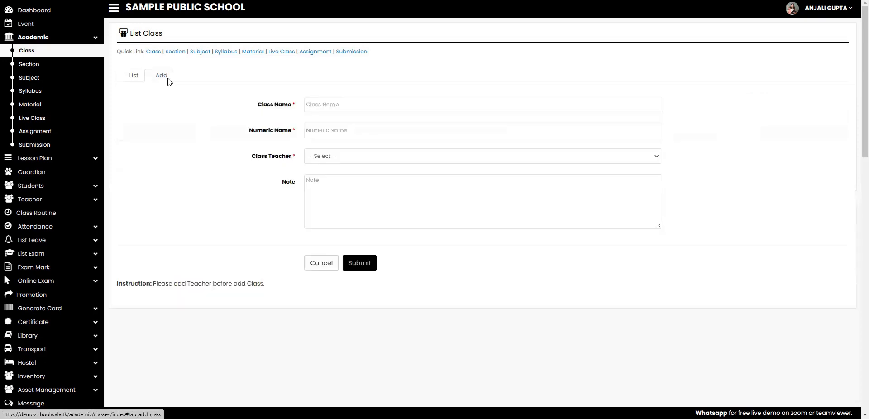
Create class Nine with numeric name 9 and a chosen class teacher, and submit it.
{"action": "left_click", "coordinate": [348, 104]}
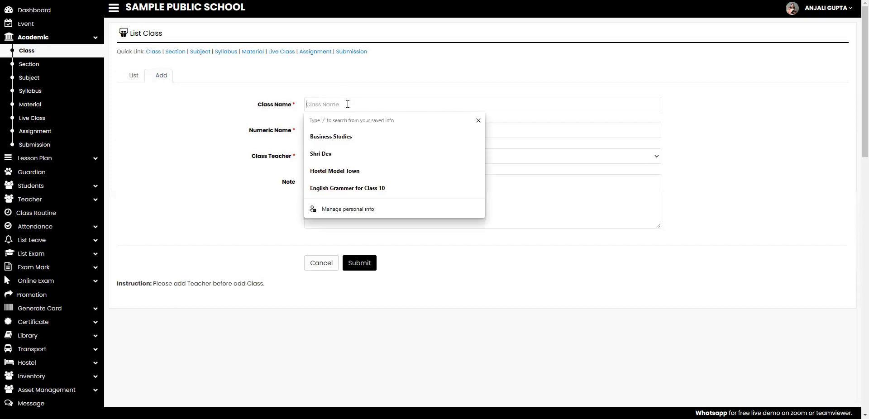
{"action": "type", "text": "N"}
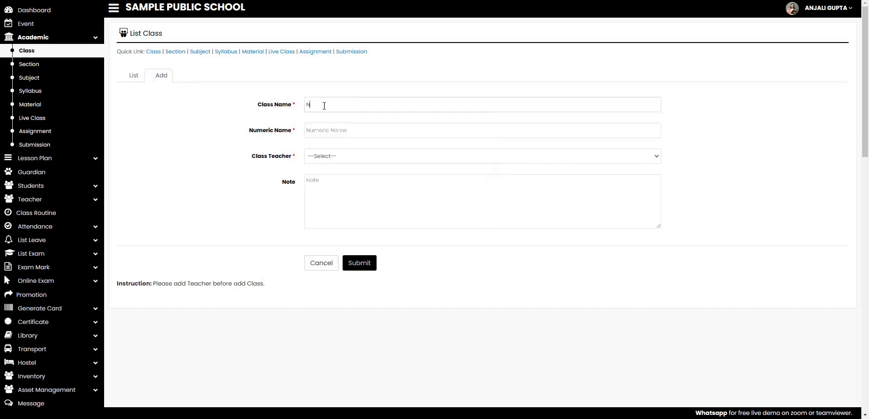
{"action": "type", "text": "in"}
{"action": "type", "text": "9"}
{"action": "left_click", "coordinate": [344, 159]}
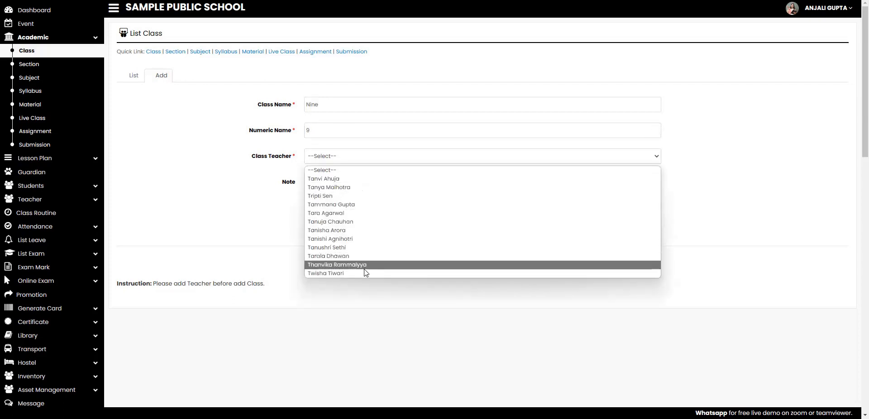
{"action": "left_click", "coordinate": [380, 214]}
{"action": "left_click", "coordinate": [352, 211]}
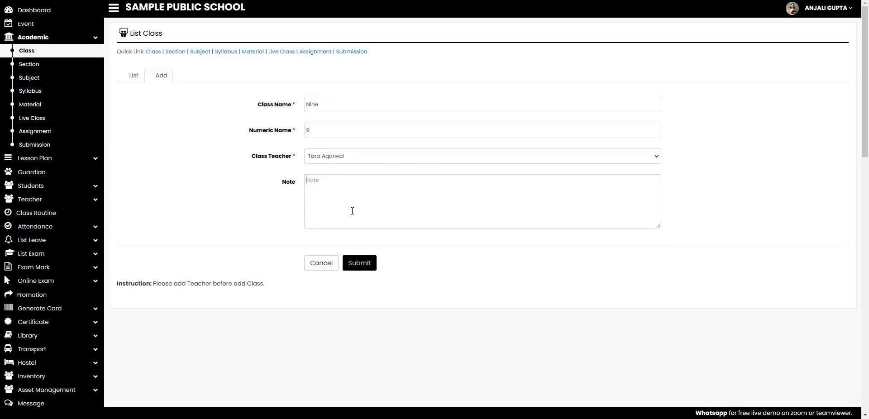
{"action": "left_click", "coordinate": [370, 268]}
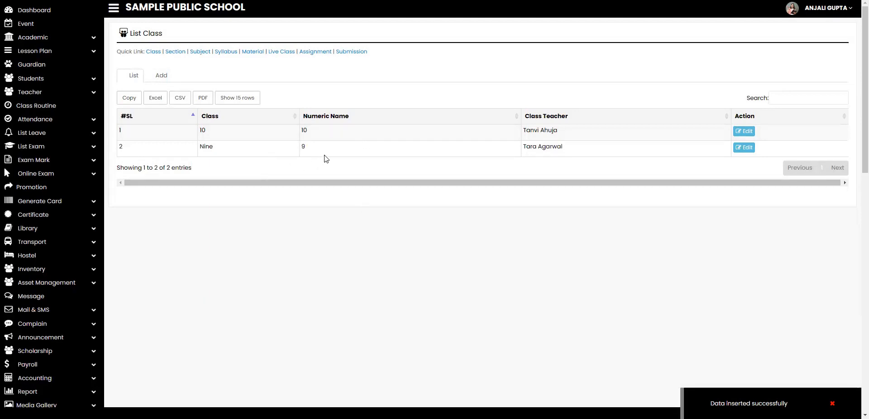
Edit class Nine, changing its name to Tenth and numeric name to 10.
{"action": "left_click", "coordinate": [748, 149]}
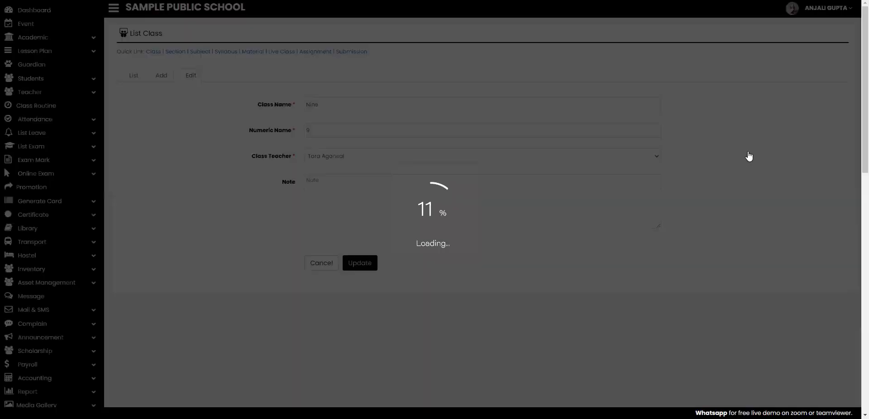
{"action": "double_click", "coordinate": [412, 109]}
{"action": "type", "text": "Tenth"}
{"action": "key", "text": "Tab"}
{"action": "key", "text": "BackSpace"}
{"action": "type", "text": "10"}
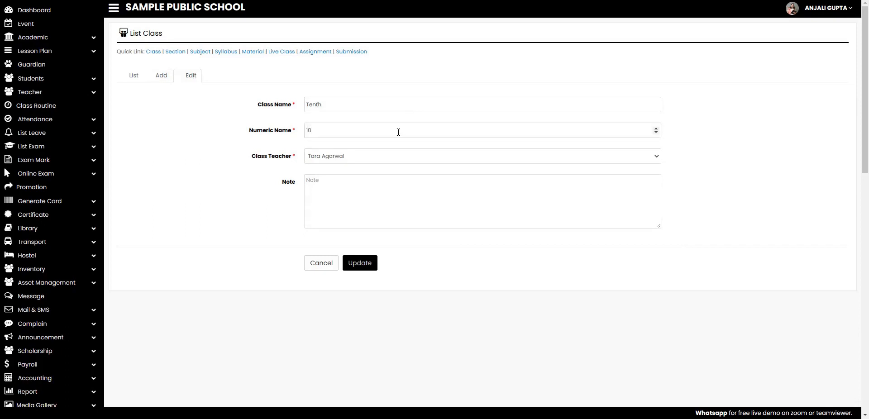
{"action": "left_click", "coordinate": [386, 158]}
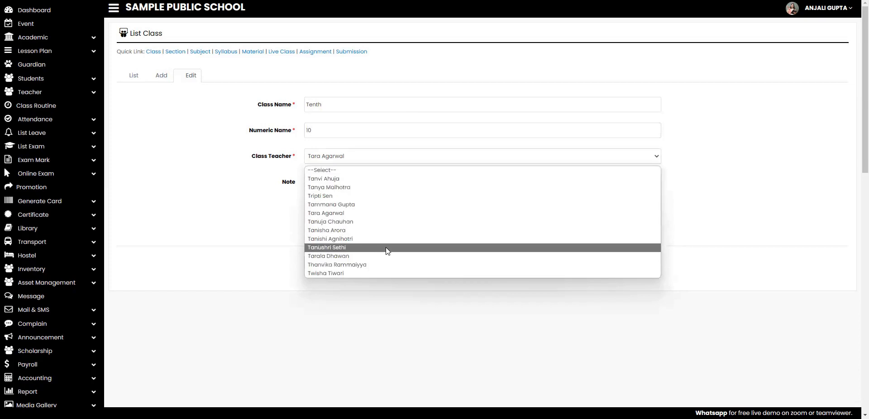
{"action": "left_click", "coordinate": [379, 104]}
Rename it to Eleven with numeric name 11, pick a new class teacher, and update.
{"action": "double_click", "coordinate": [378, 105]}
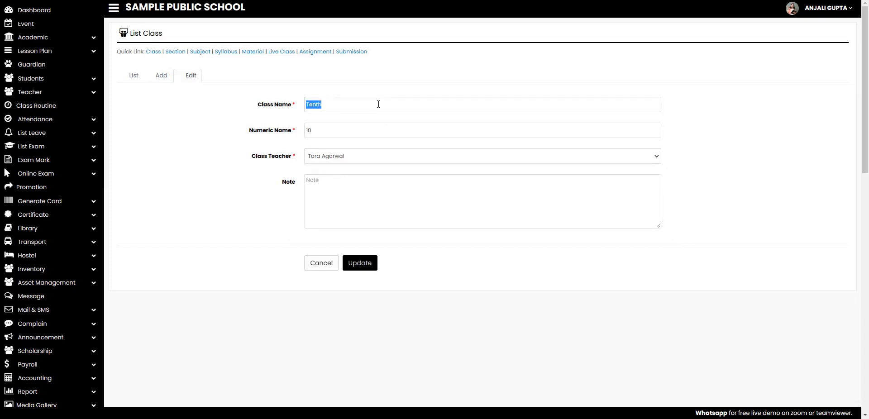
{"action": "type", "text": "E"}
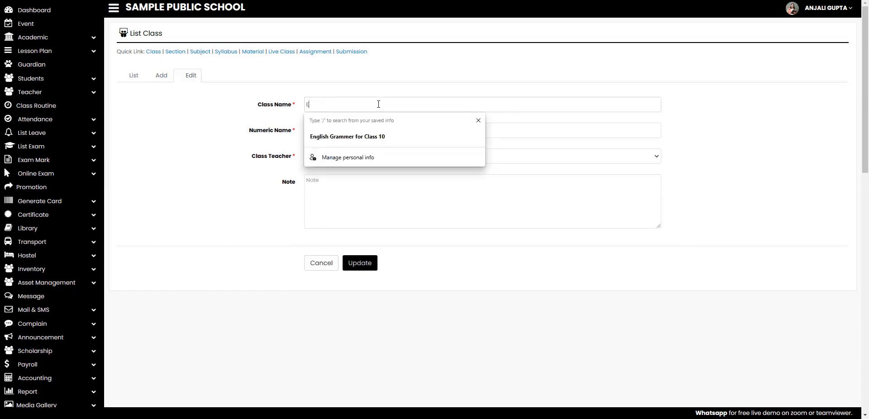
{"action": "type", "text": "leve"}
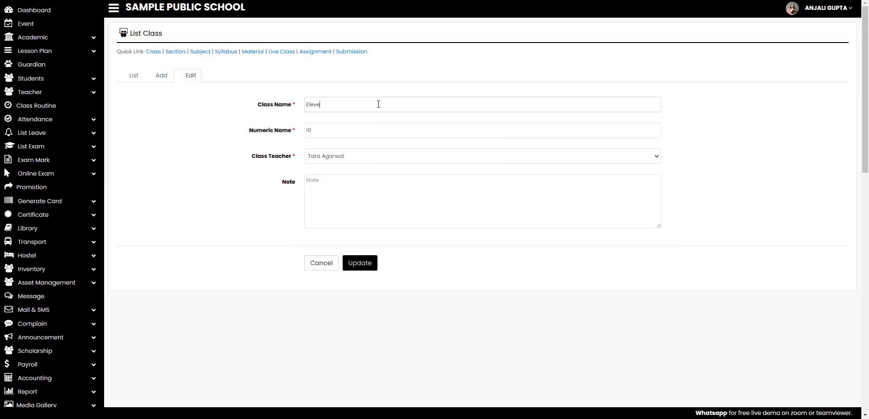
{"action": "type", "text": "n"}
{"action": "left_click", "coordinate": [374, 135]}
{"action": "key", "text": "BackSpace"}
{"action": "key", "text": "BackSpace"}
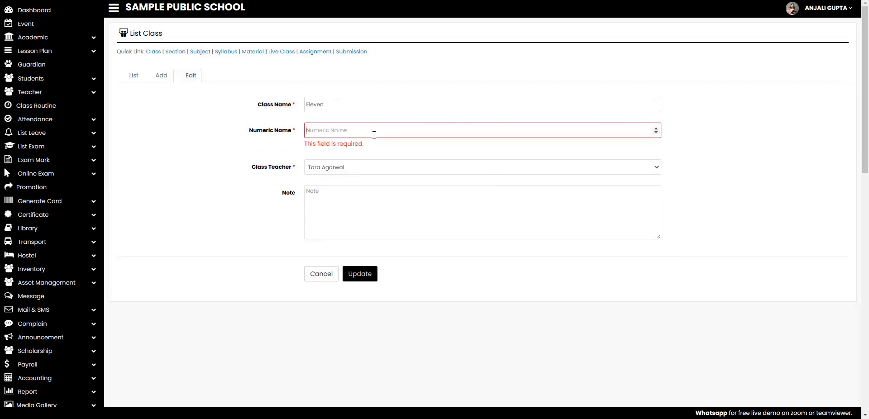
{"action": "type", "text": "11"}
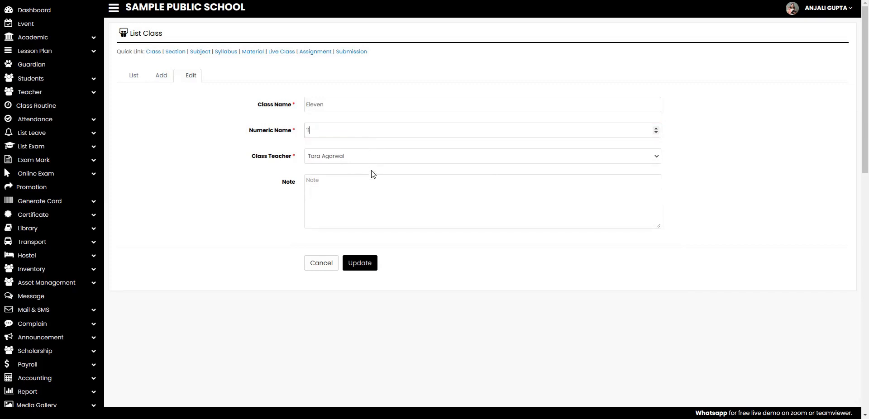
{"action": "left_click", "coordinate": [375, 158]}
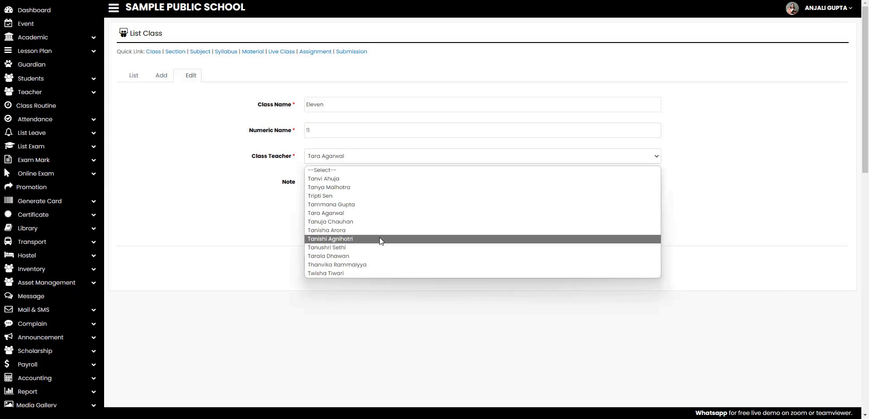
{"action": "left_click", "coordinate": [380, 239]}
{"action": "left_click", "coordinate": [363, 268]}
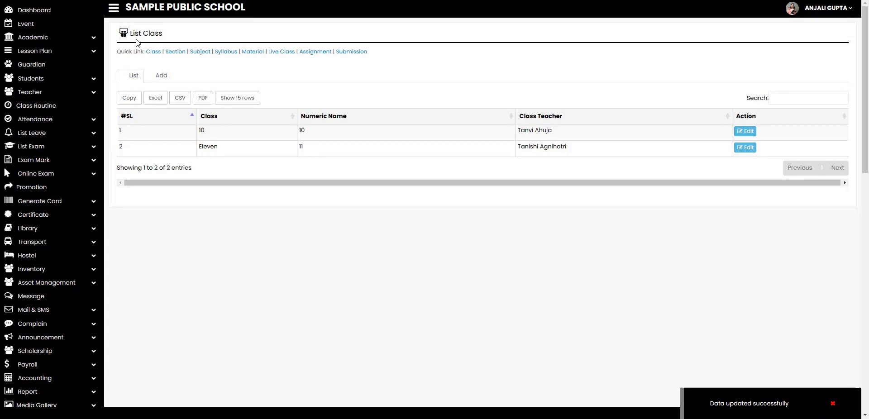
Go to Academic > Section to list the existing sections.
{"action": "left_click", "coordinate": [90, 38]}
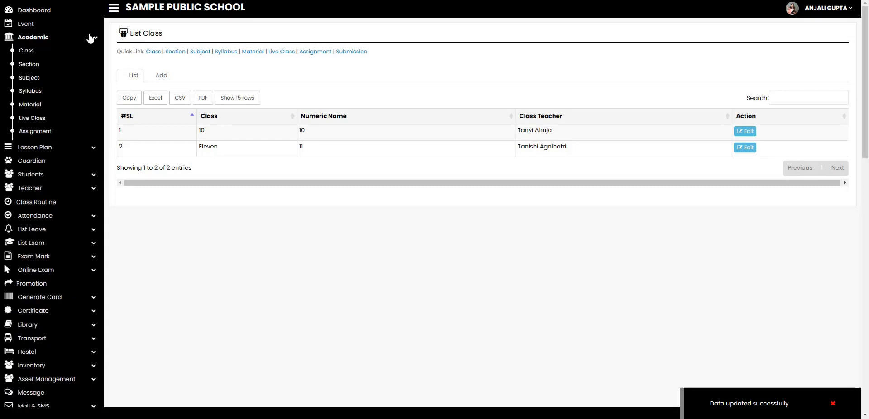
{"action": "left_click", "coordinate": [31, 64]}
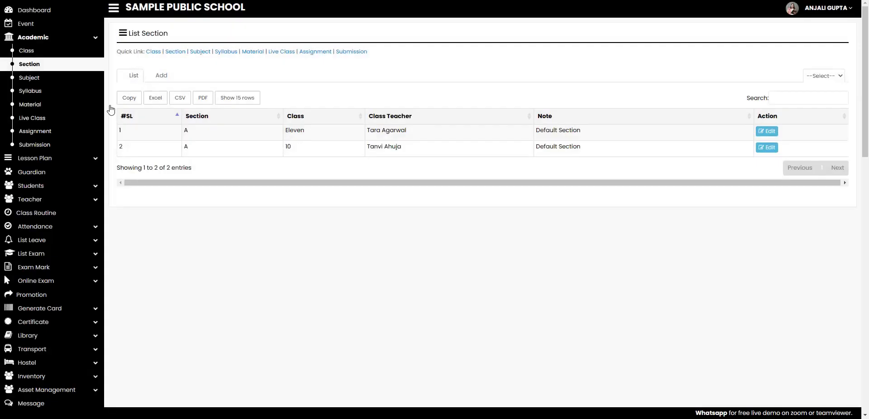
Add section B for class Eleven with a chosen class teacher and submit it.
{"action": "left_click", "coordinate": [165, 81]}
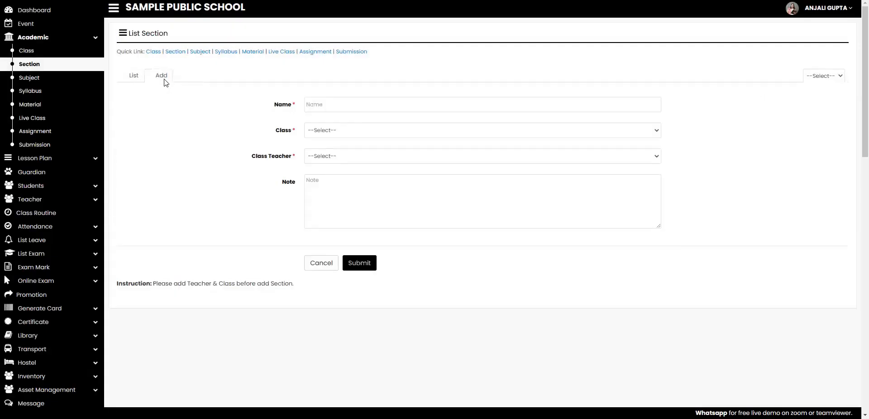
{"action": "left_click", "coordinate": [383, 103]}
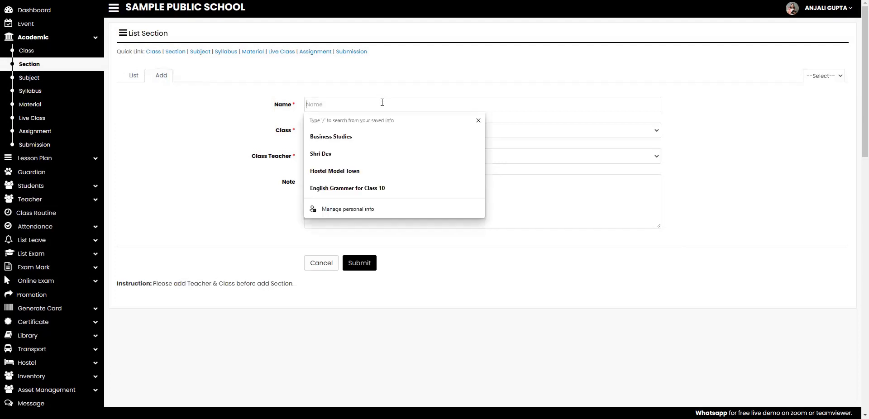
{"action": "type", "text": "B"}
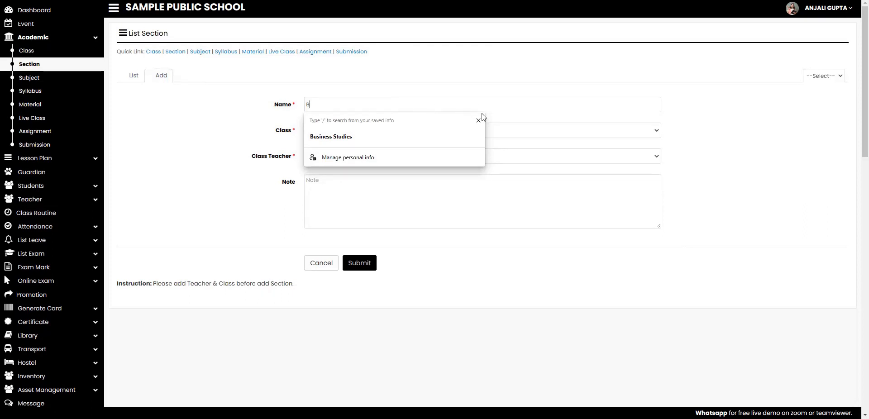
{"action": "left_click", "coordinate": [507, 129]}
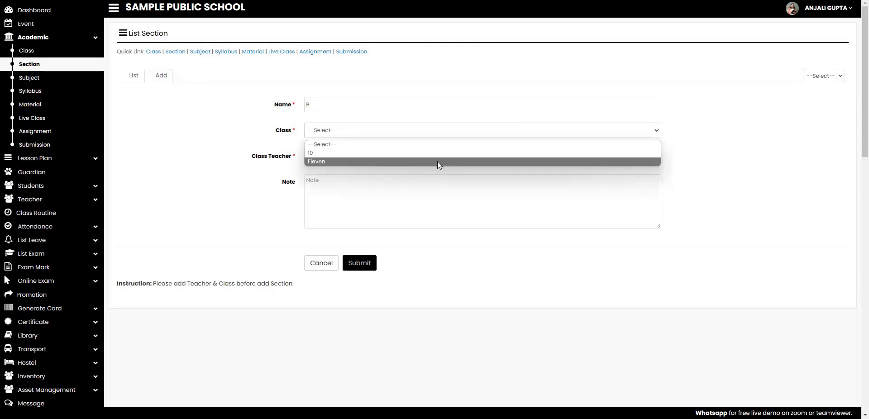
{"action": "left_click", "coordinate": [437, 161]}
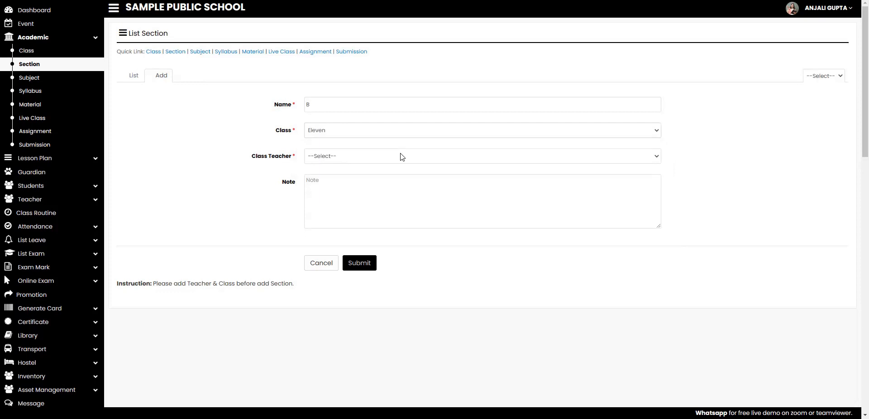
{"action": "left_click", "coordinate": [402, 156]}
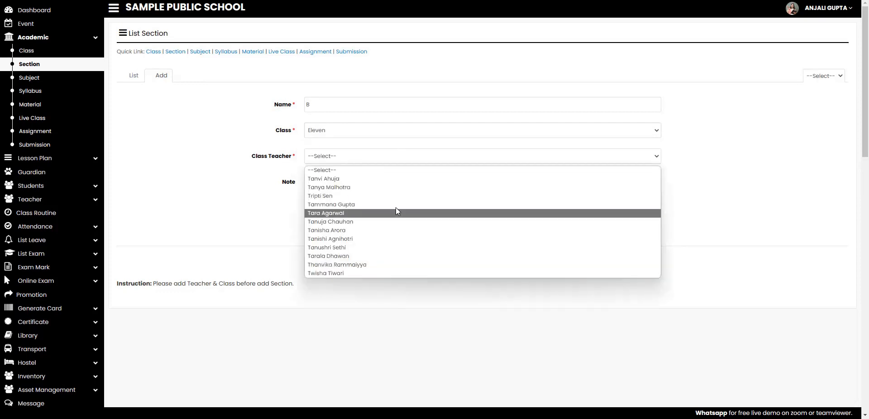
{"action": "left_click", "coordinate": [397, 257]}
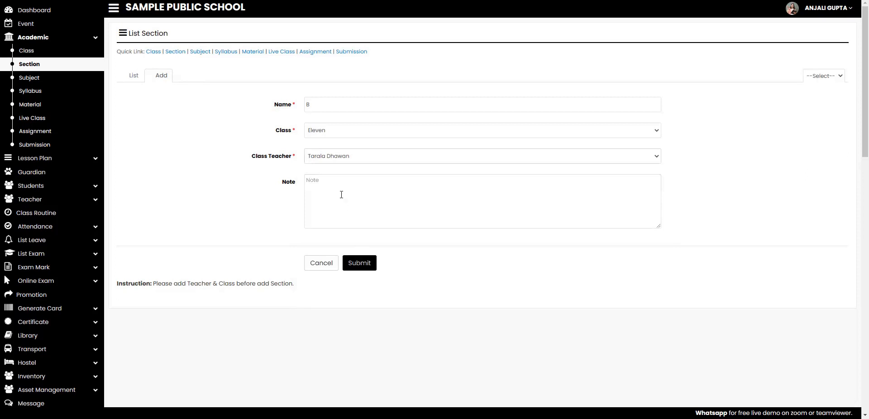
{"action": "left_click", "coordinate": [356, 265]}
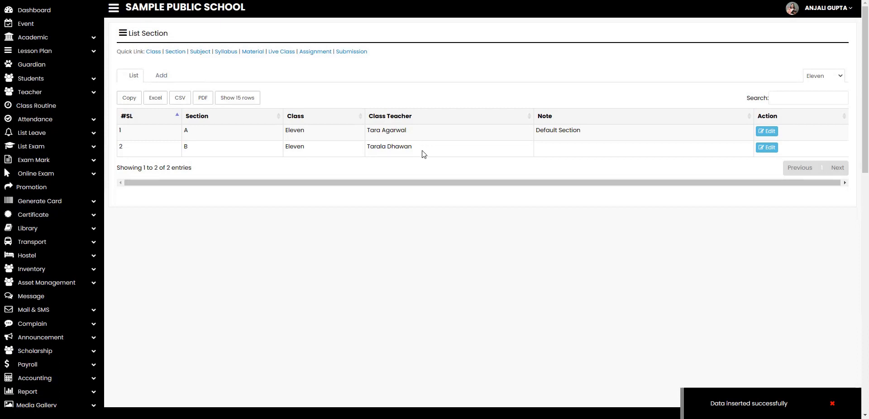
Go to Academic > Subject and open the empty Add Subject form.
{"action": "left_click", "coordinate": [91, 39]}
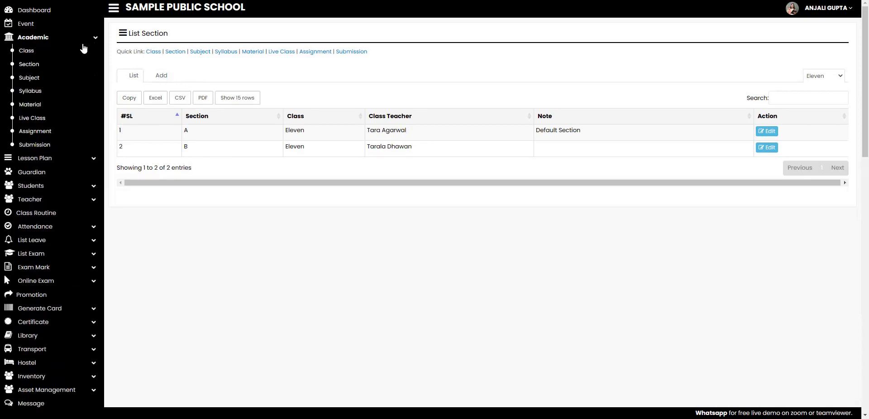
{"action": "left_click", "coordinate": [36, 80]}
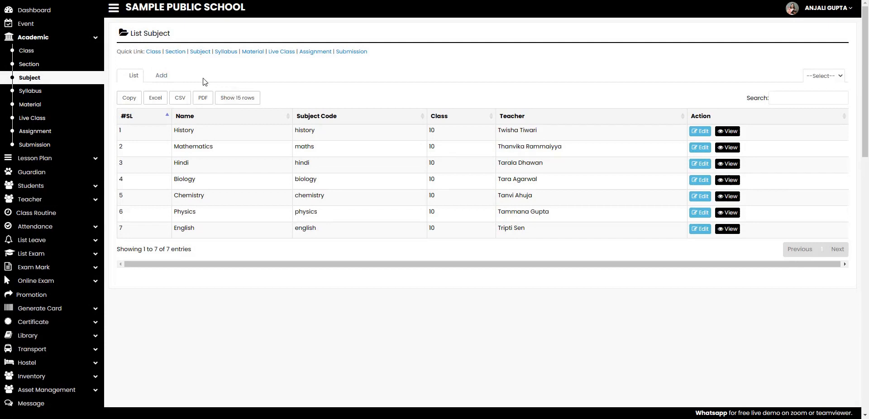
{"action": "left_click", "coordinate": [165, 76]}
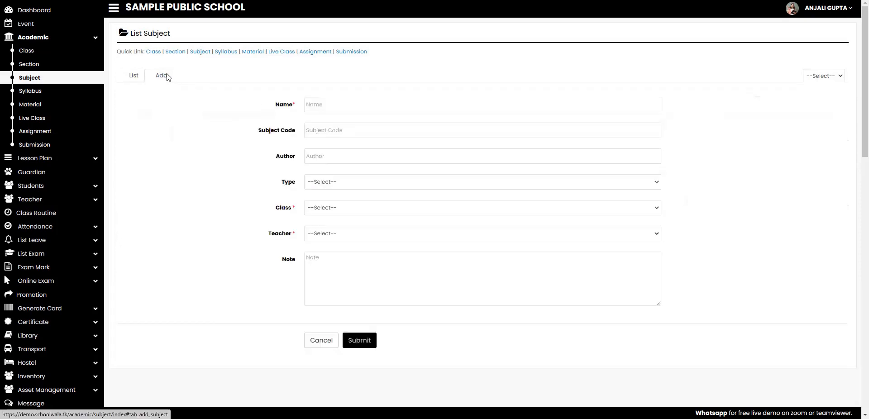
Enter subject name Business Studies, code BS100, and the teacher's name.
{"action": "left_click", "coordinate": [359, 105]}
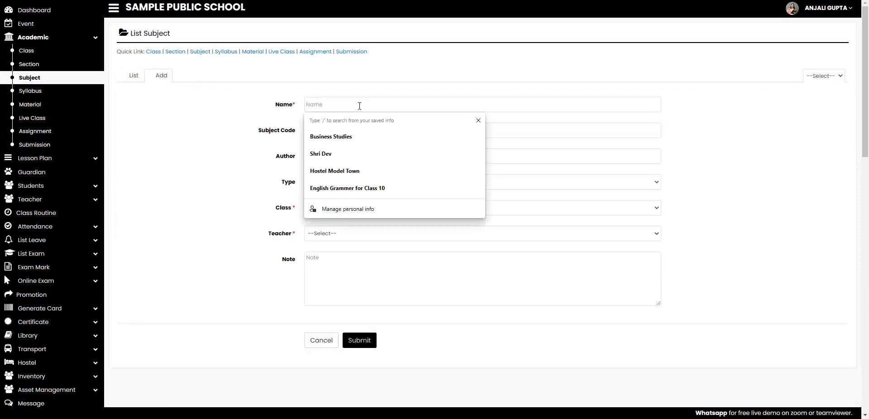
{"action": "left_click", "coordinate": [354, 137]}
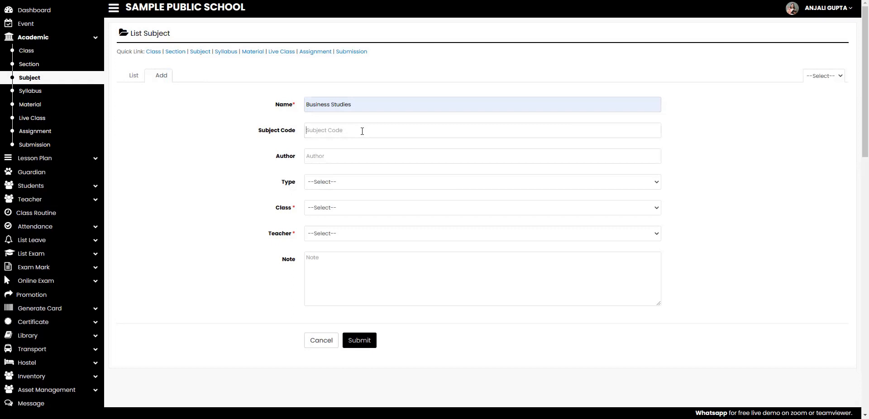
{"action": "type", "text": "BS"}
{"action": "type", "text": "100"}
Make the subject Mandatory for class Eleven, pick its teacher, and submit it.
{"action": "left_click", "coordinate": [369, 183]}
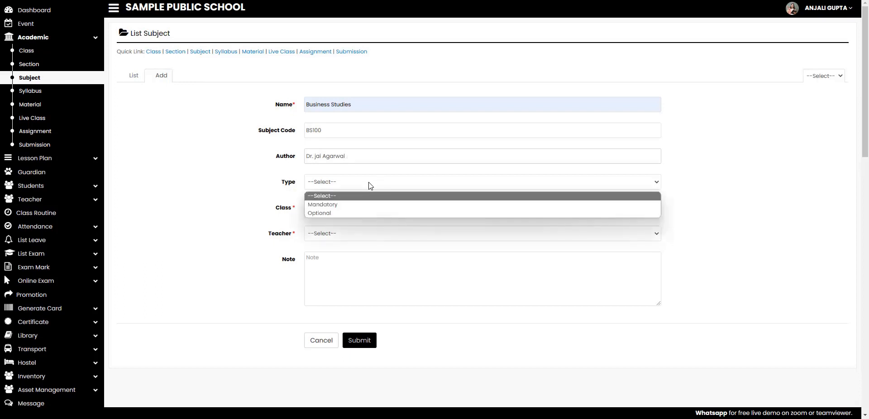
{"action": "left_click", "coordinate": [366, 206]}
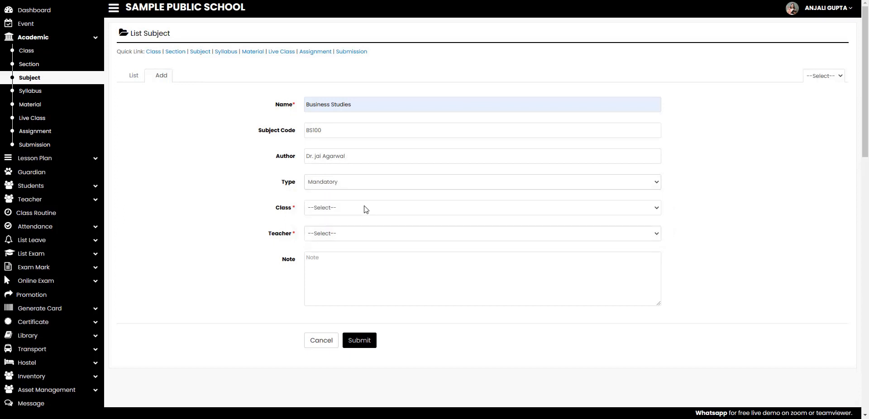
{"action": "left_click", "coordinate": [365, 210]}
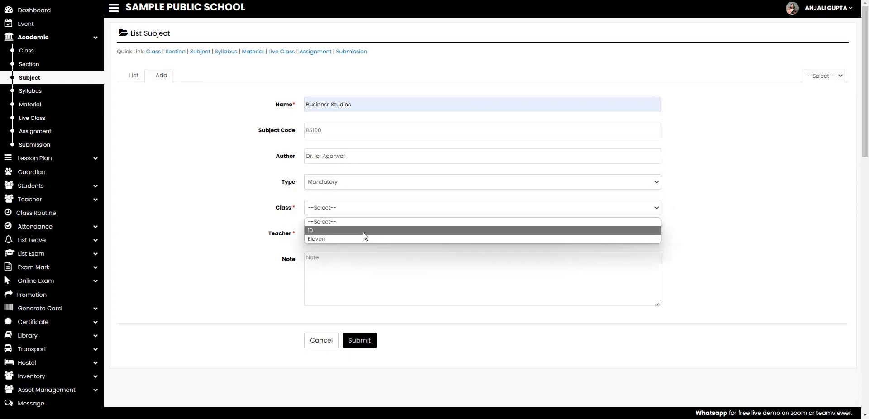
{"action": "left_click", "coordinate": [362, 239]}
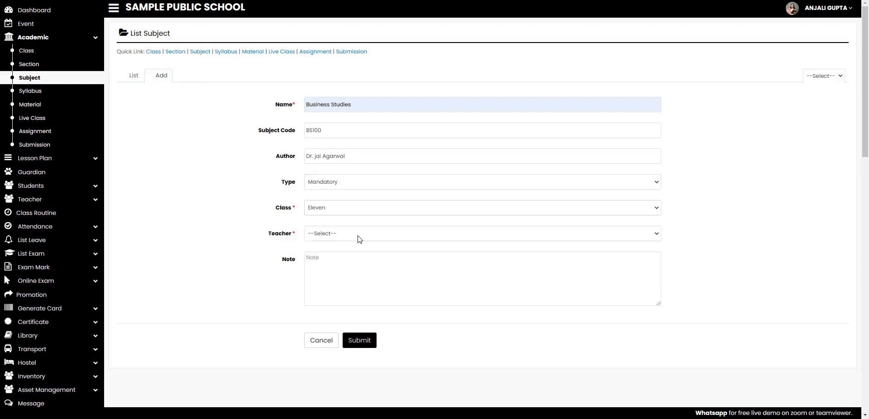
{"action": "left_click", "coordinate": [360, 237]}
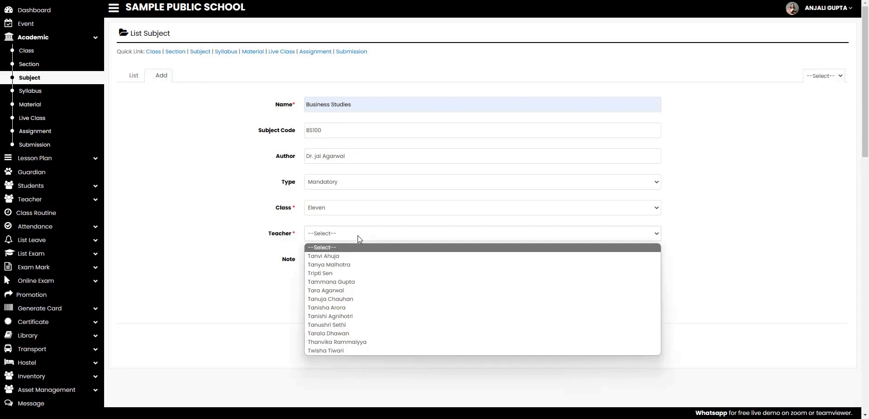
{"action": "left_click", "coordinate": [374, 299]}
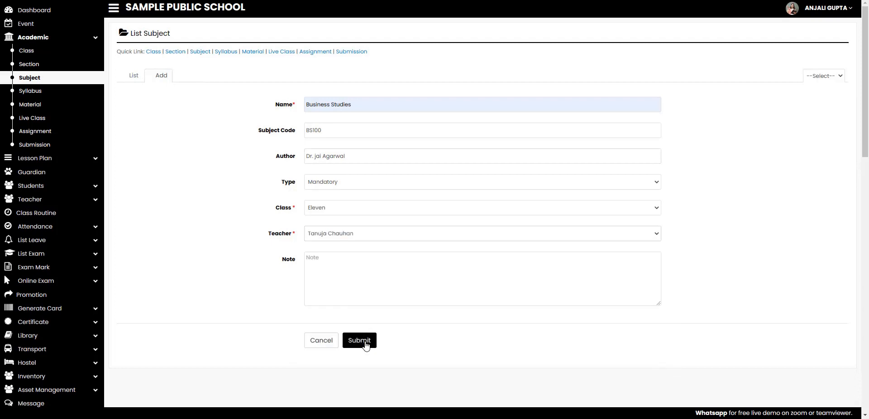
{"action": "left_click", "coordinate": [366, 344]}
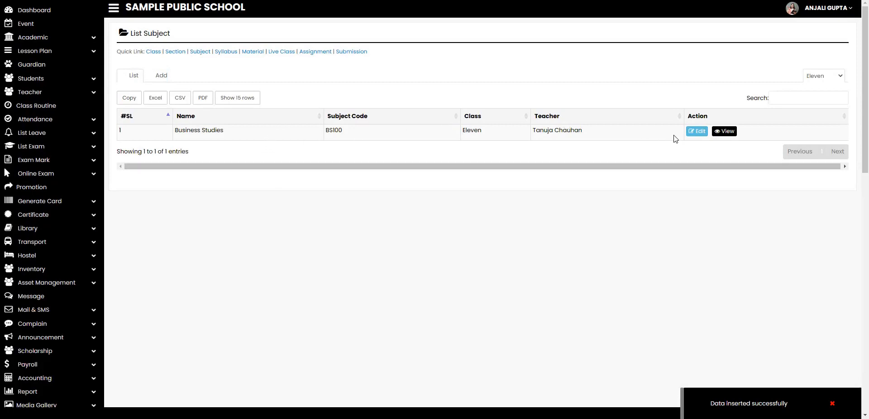
Edit Business Studies to assign a different teacher and update the subject.
{"action": "left_click", "coordinate": [692, 136]}
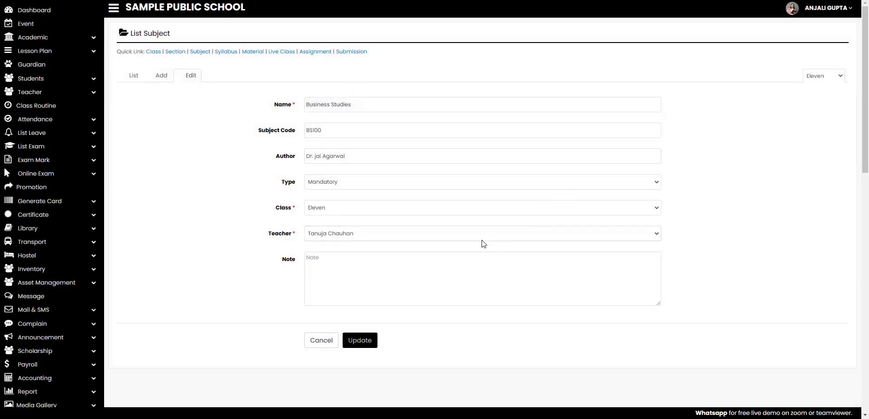
{"action": "left_click", "coordinate": [484, 237]}
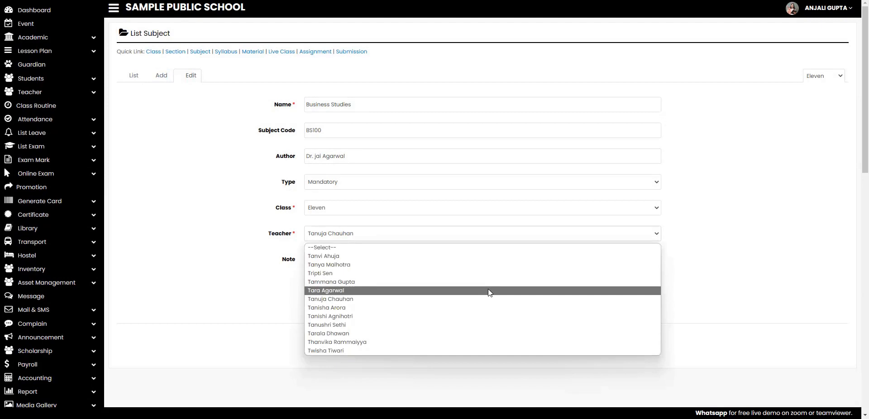
{"action": "left_click", "coordinate": [493, 287]}
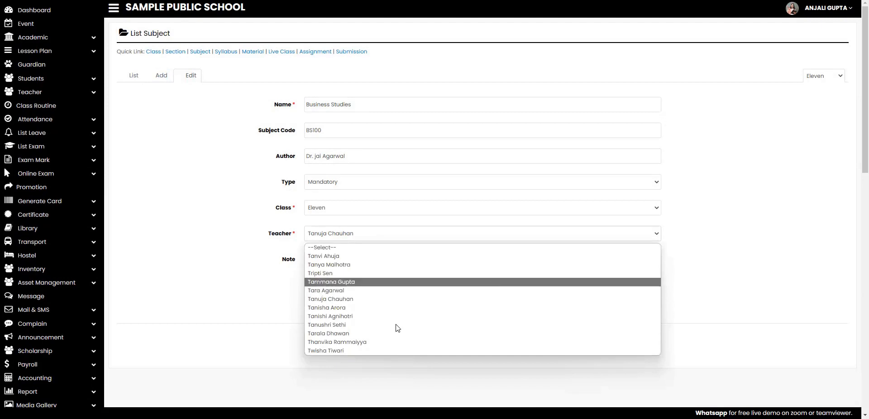
{"action": "left_click", "coordinate": [371, 338]}
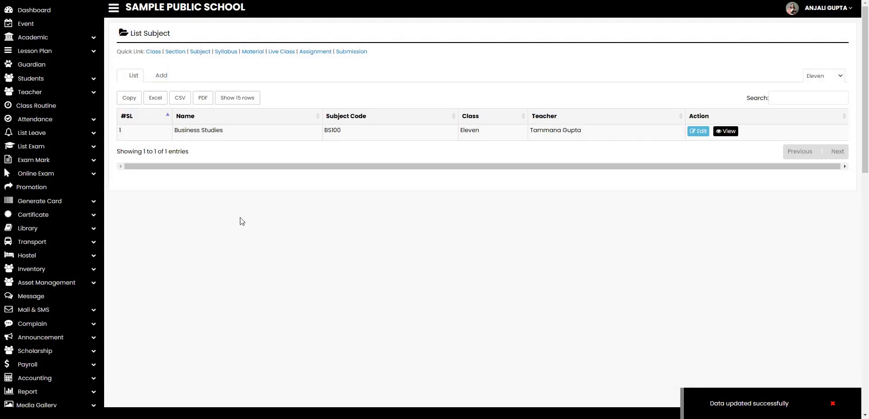
{"action": "left_click", "coordinate": [96, 39]}
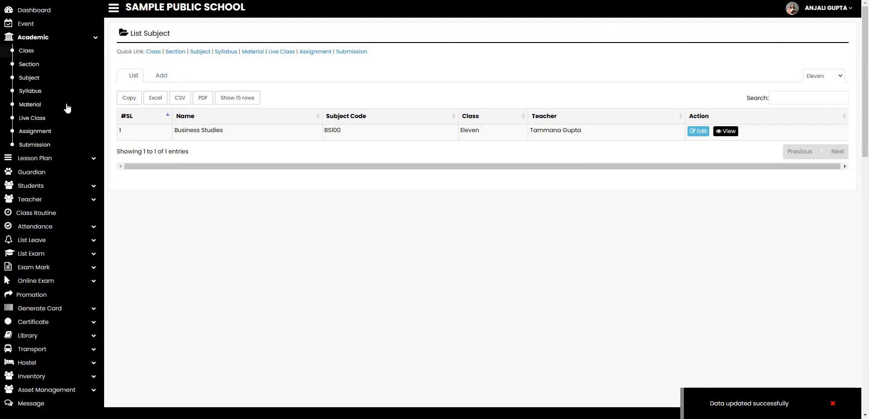
Go to Academic > Material and open the Add study material form.
{"action": "left_click", "coordinate": [68, 107]}
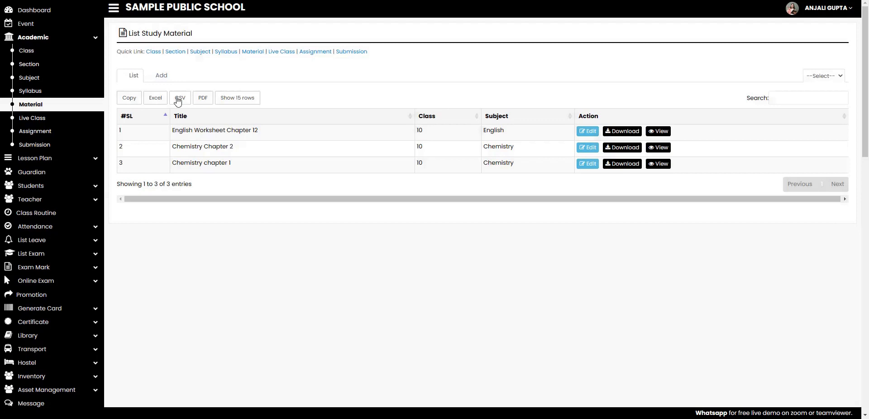
{"action": "left_click", "coordinate": [161, 79]}
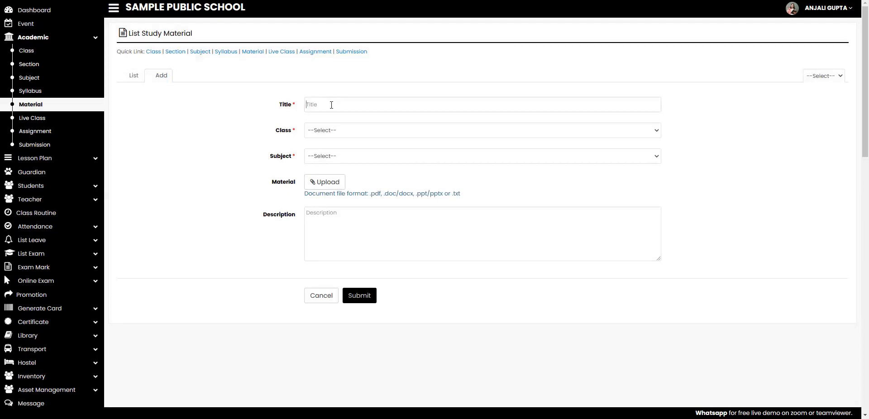
Add 'Business tudies Chapter 1' for Eleven, Business Studies, with STLPS23.pdf attached, and submit.
{"action": "type", "text": "B"}
{"action": "type", "text": "usiness"}
{"action": "type", "text": " Stud"}
{"action": "type", "text": "ies"}
{"action": "type", "text": " C"}
{"action": "type", "text": "ha"}
{"action": "type", "text": "p"}
{"action": "type", "text": "ter 1"}
{"action": "left_click", "coordinate": [361, 130]}
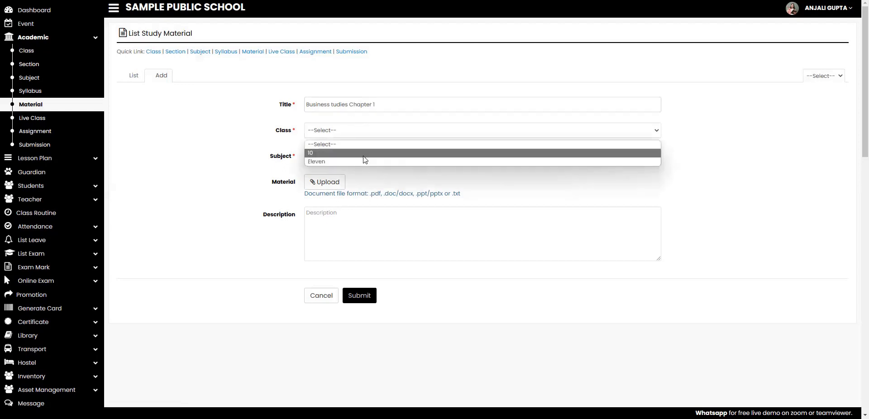
{"action": "left_click", "coordinate": [362, 162]}
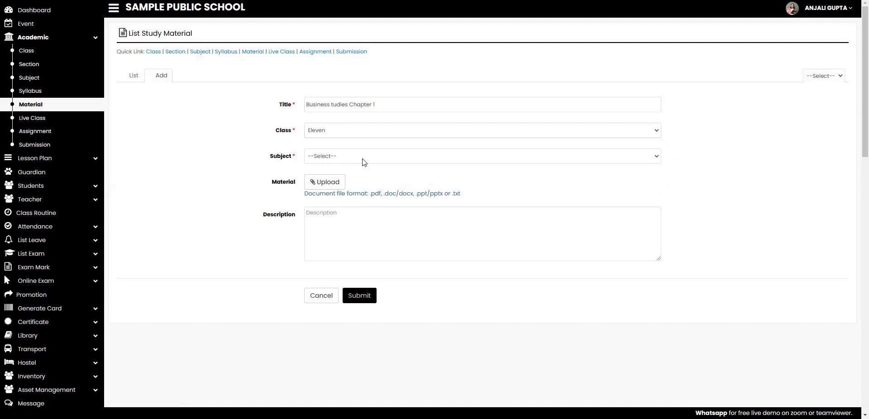
{"action": "left_click", "coordinate": [362, 159]}
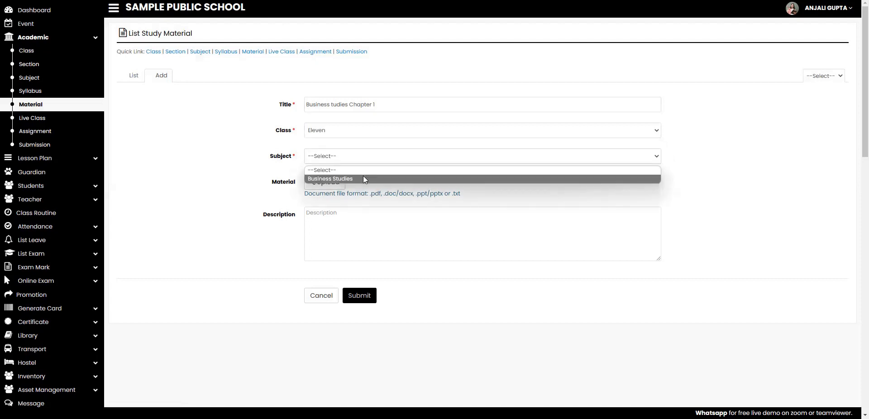
{"action": "left_click", "coordinate": [363, 178]}
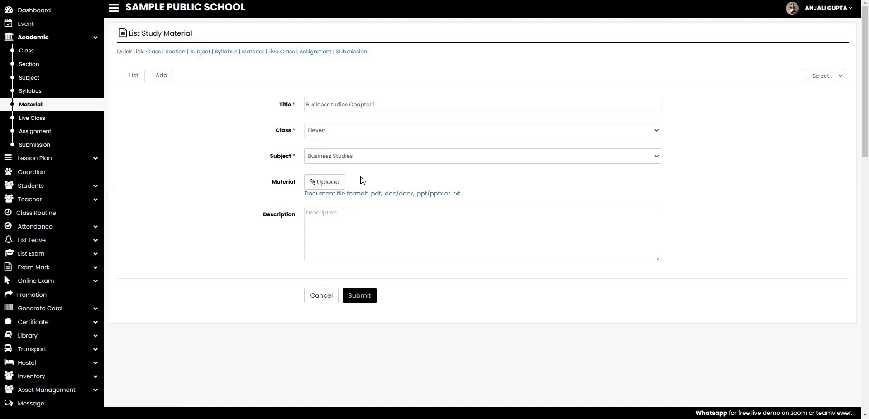
{"action": "left_click", "coordinate": [335, 186]}
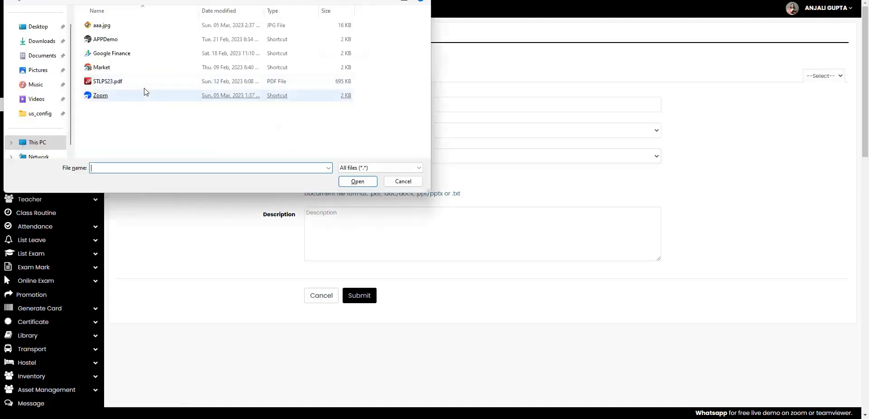
{"action": "double_click", "coordinate": [119, 83]}
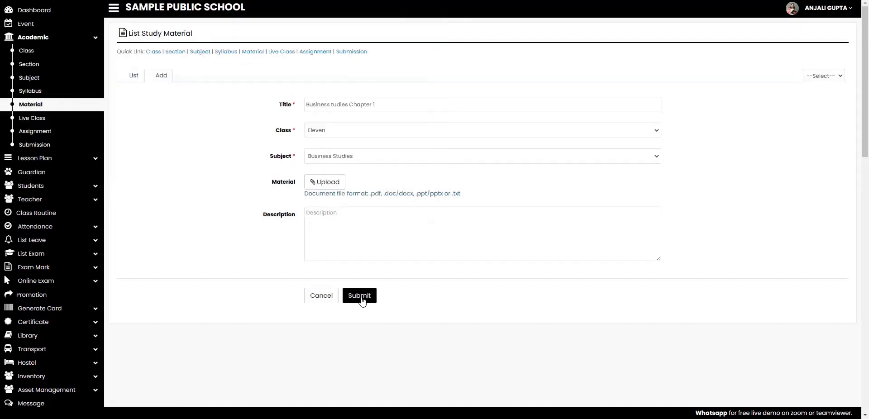
{"action": "left_click", "coordinate": [359, 296]}
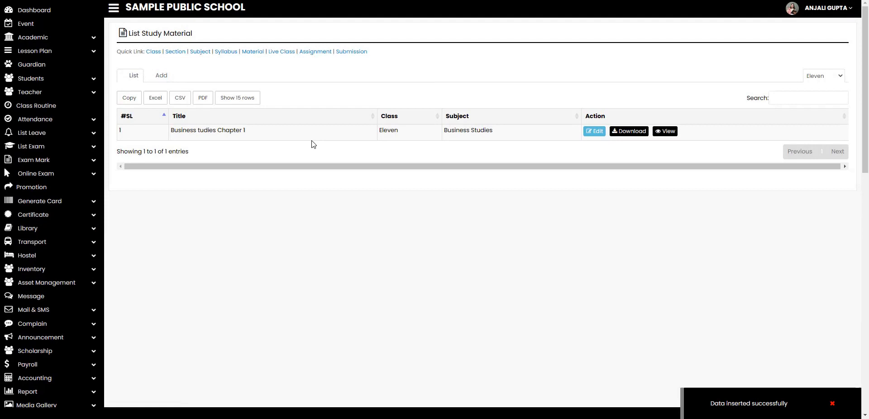
Change the material's title to 'Business tudies Chapter 2' and update it.
{"action": "left_click", "coordinate": [593, 132]}
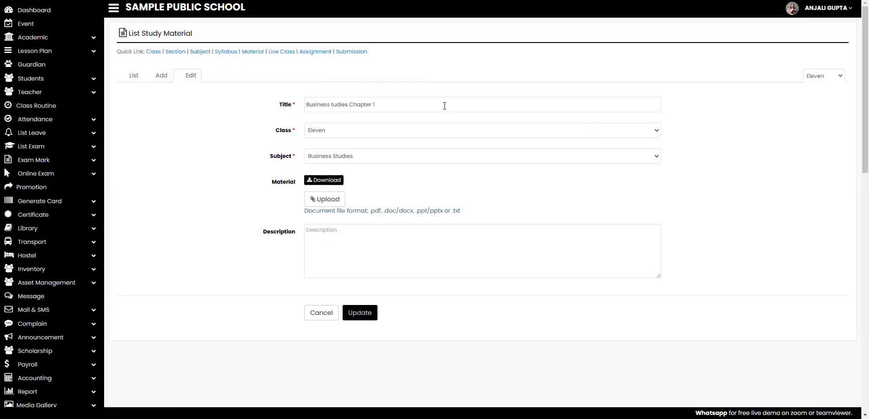
{"action": "type", "text": "2"}
{"action": "left_click", "coordinate": [368, 319]}
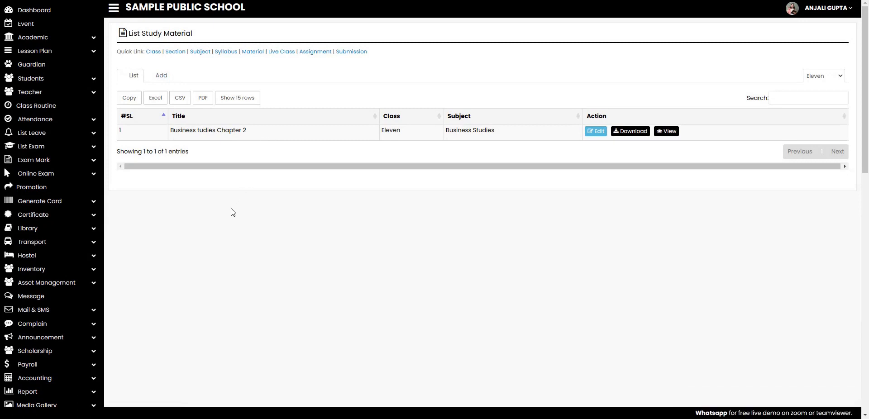
{"action": "left_click", "coordinate": [88, 54]}
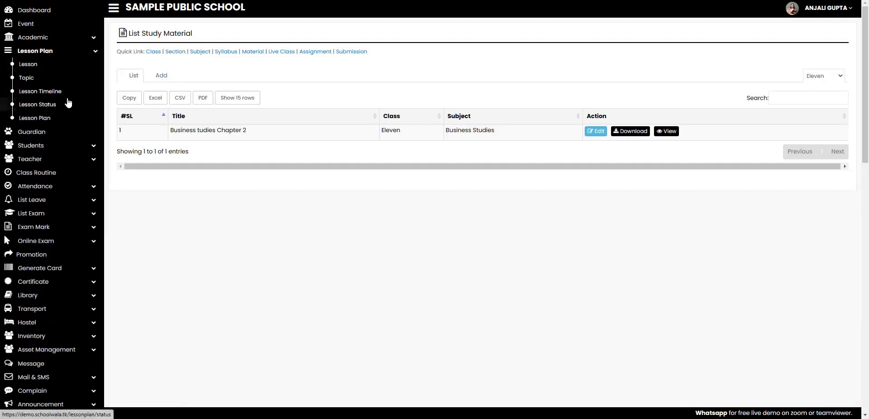
Go to Academic > Live Class and open the add live class form.
{"action": "left_click", "coordinate": [81, 40]}
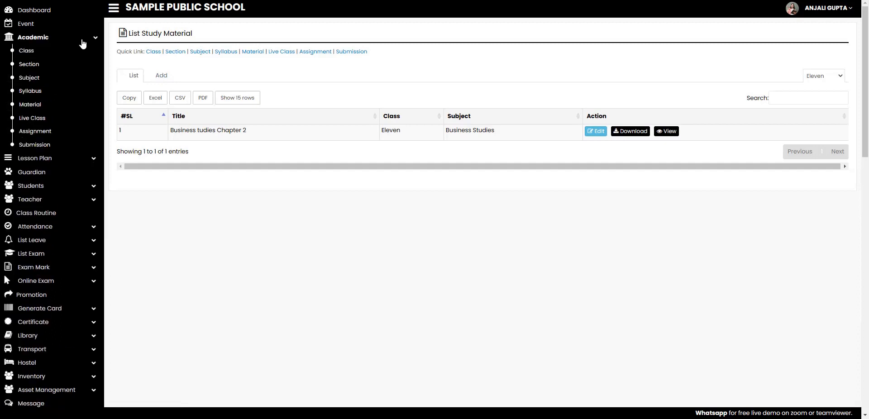
{"action": "left_click", "coordinate": [45, 119]}
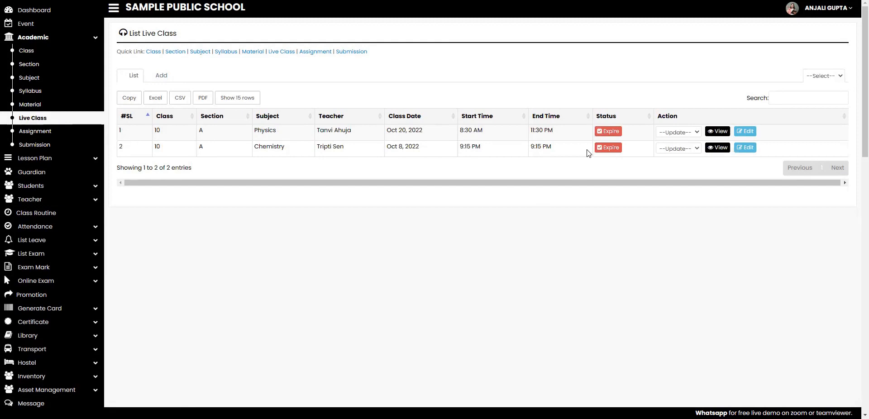
{"action": "double_click", "coordinate": [394, 134]}
Set the live class to class Eleven, section A, Business Studies, and assign its teacher.
{"action": "left_click", "coordinate": [168, 75]}
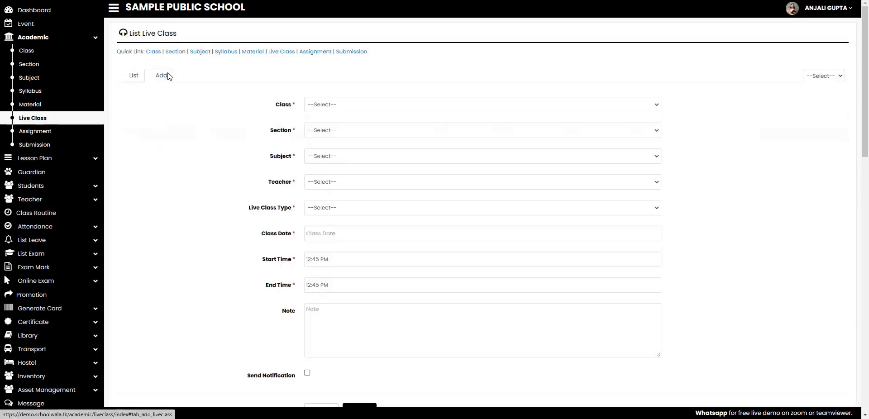
{"action": "left_click", "coordinate": [375, 107]}
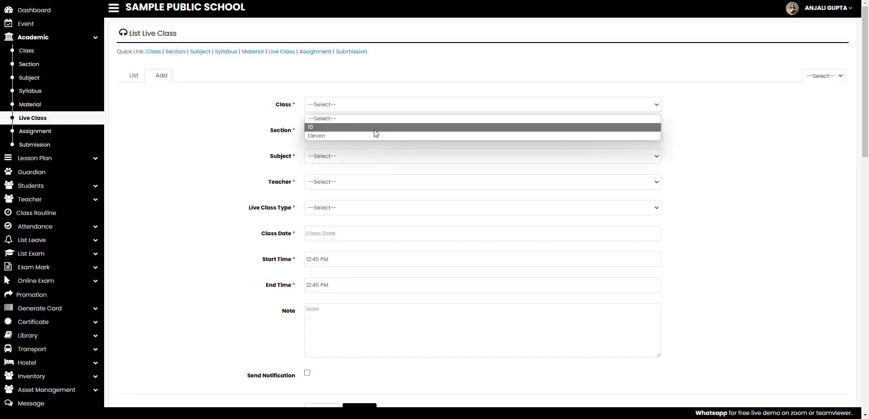
{"action": "left_click", "coordinate": [374, 136]}
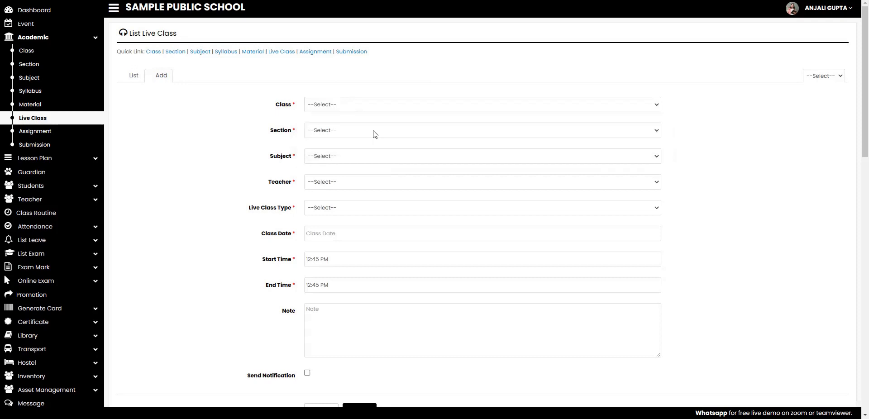
{"action": "left_click", "coordinate": [373, 132]}
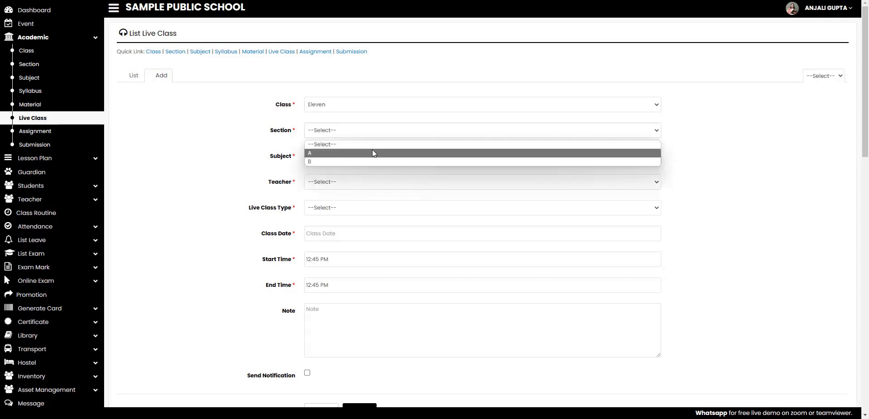
{"action": "left_click", "coordinate": [372, 154]}
{"action": "left_click", "coordinate": [372, 155]}
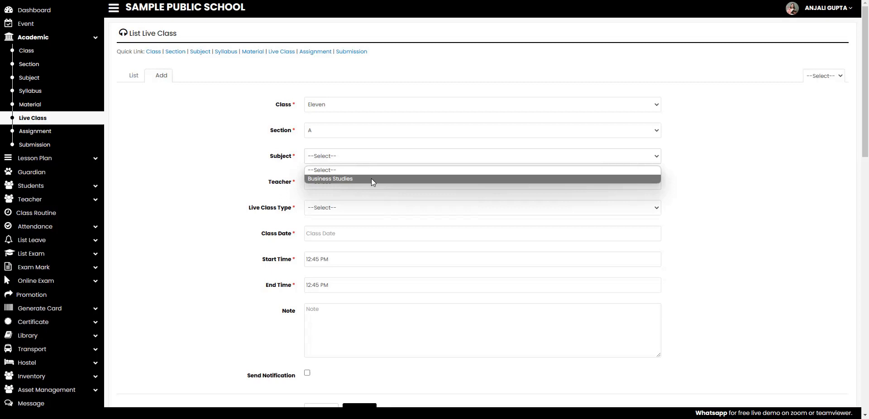
{"action": "left_click", "coordinate": [372, 179]}
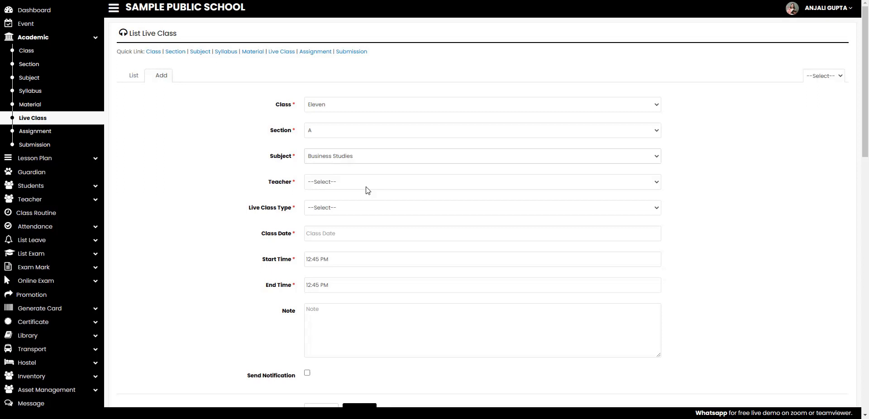
{"action": "left_click", "coordinate": [367, 186]}
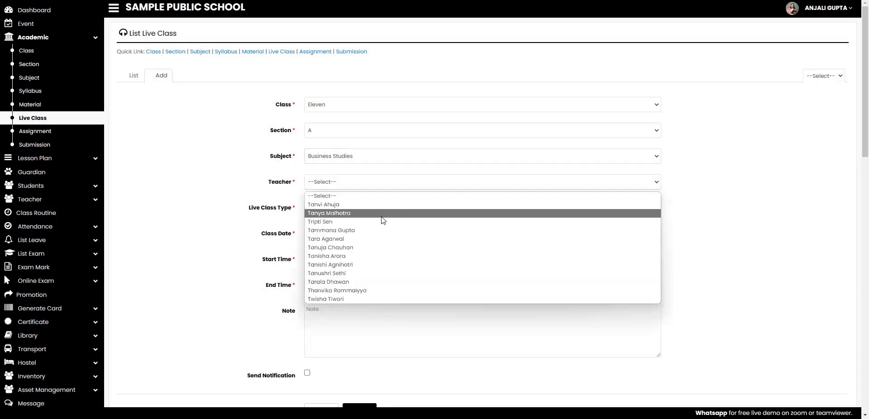
{"action": "left_click", "coordinate": [387, 256]}
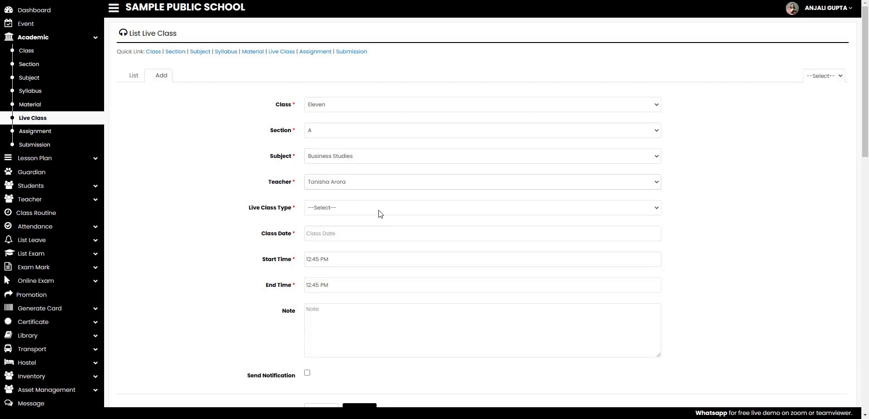
{"action": "left_click", "coordinate": [377, 210]}
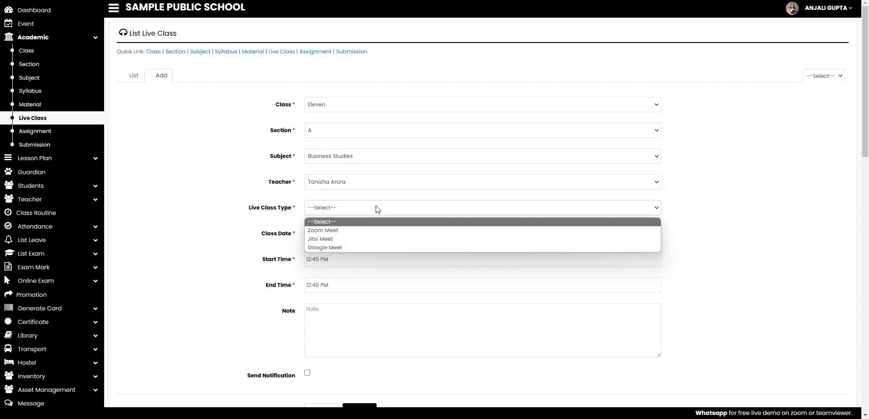
Choose Zoom Meet as the live class type and enter the meeting ID and password.
{"action": "left_click", "coordinate": [369, 230]}
{"action": "scroll", "coordinate": [371, 218], "scroll_direction": "down", "scroll_amount": 1}
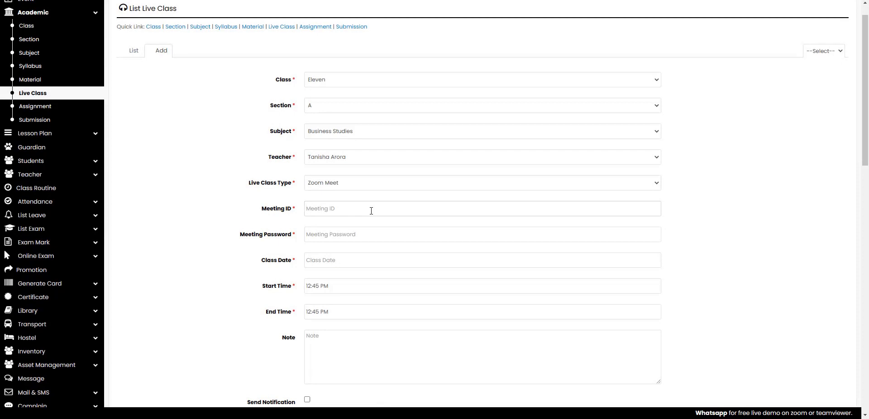
{"action": "type", "text": "sample"}
{"action": "key", "text": "BackSpace"}
{"action": "key", "text": "BackSpace"}
{"action": "key", "text": "BackSpace"}
{"action": "key", "text": "BackSpace"}
{"action": "key", "text": "BackSpace"}
{"action": "key", "text": "BackSpace"}
{"action": "type", "text": "123456789123456"}
{"action": "scroll", "coordinate": [389, 243], "scroll_direction": "down", "scroll_amount": 2}
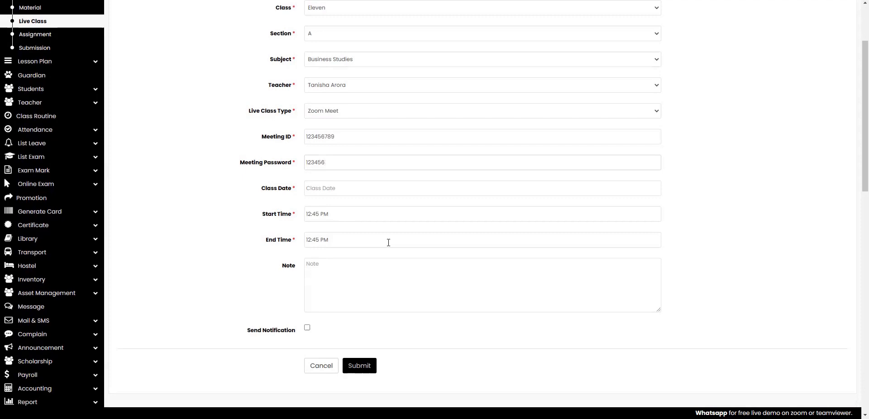
{"action": "left_click", "coordinate": [389, 190]}
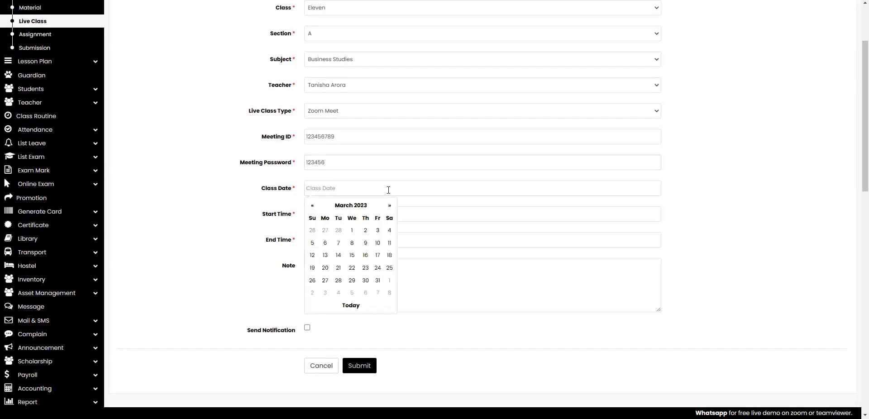
Set the class date to 7 March 2023 and the start time to 11:00 AM.
{"action": "left_click", "coordinate": [341, 246]}
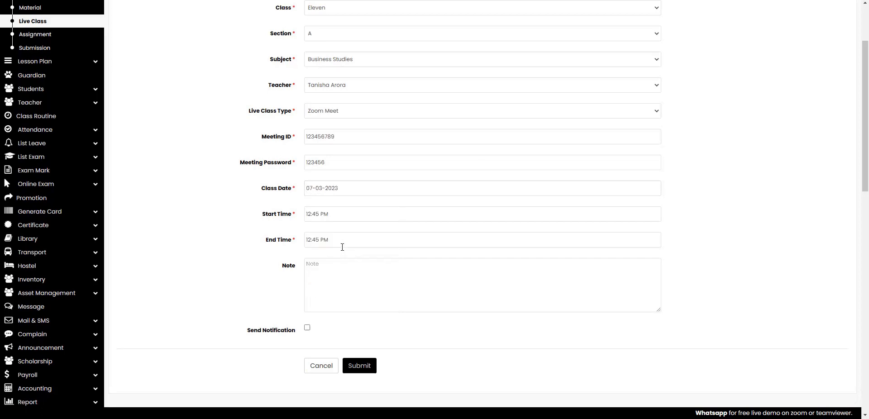
{"action": "left_click", "coordinate": [357, 217]}
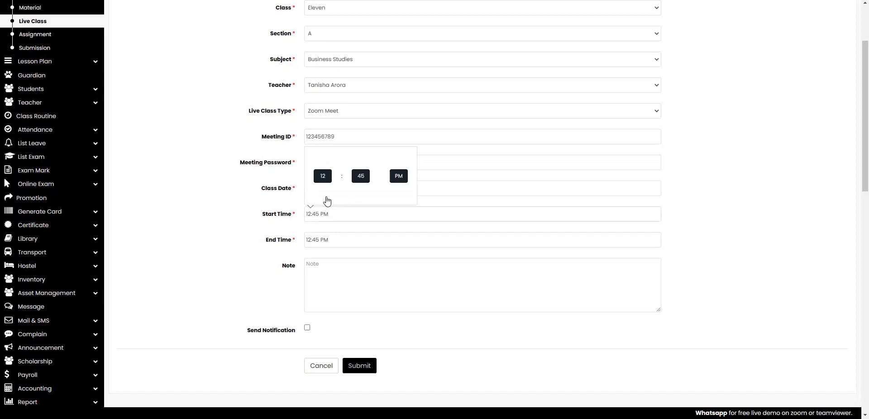
{"action": "left_click", "coordinate": [332, 195]}
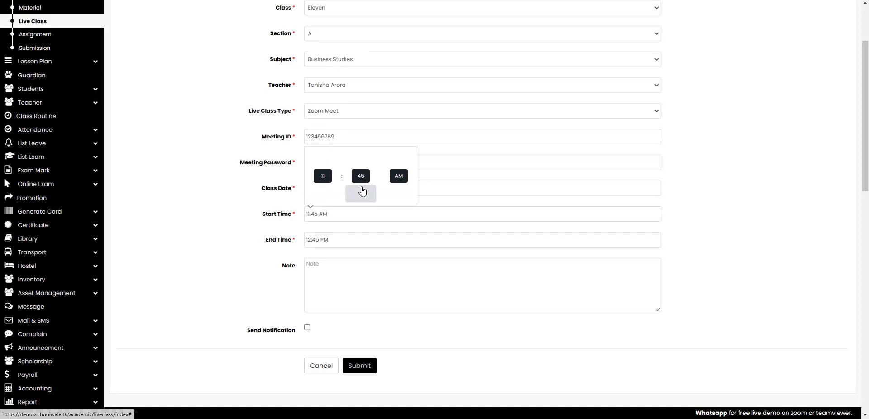
{"action": "left_click", "coordinate": [362, 179]}
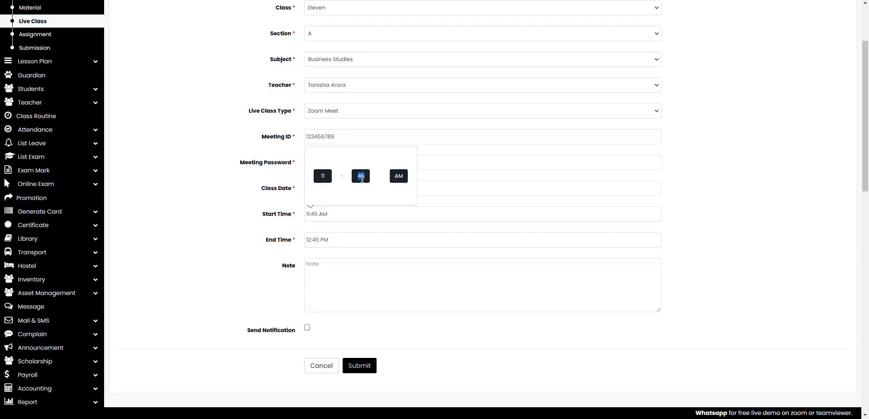
{"action": "type", "text": "00"}
Set the end time to 12:00 PM and submit the live class.
{"action": "left_click", "coordinate": [364, 238]}
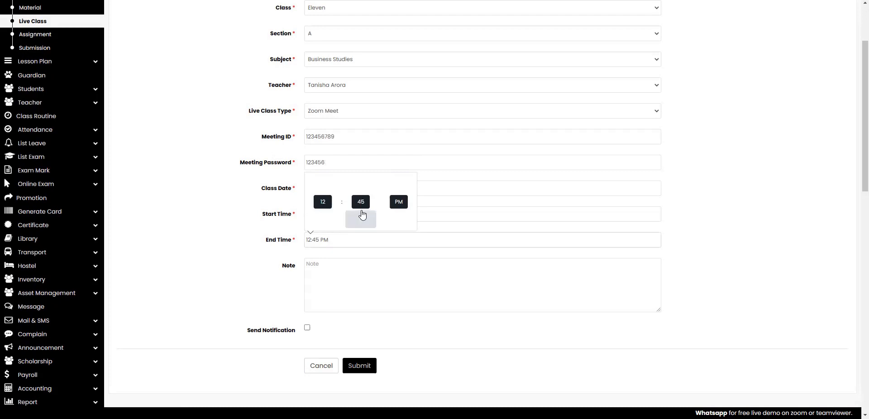
{"action": "left_click", "coordinate": [361, 201]}
{"action": "type", "text": "00"}
{"action": "left_click", "coordinate": [400, 203]}
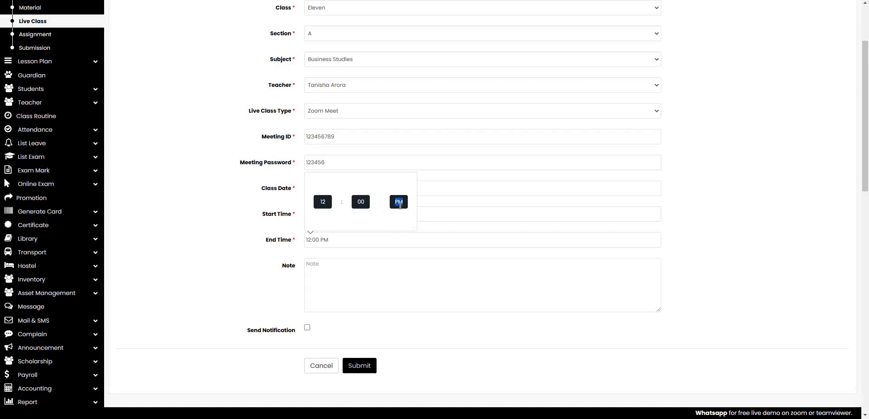
{"action": "left_click", "coordinate": [345, 242]}
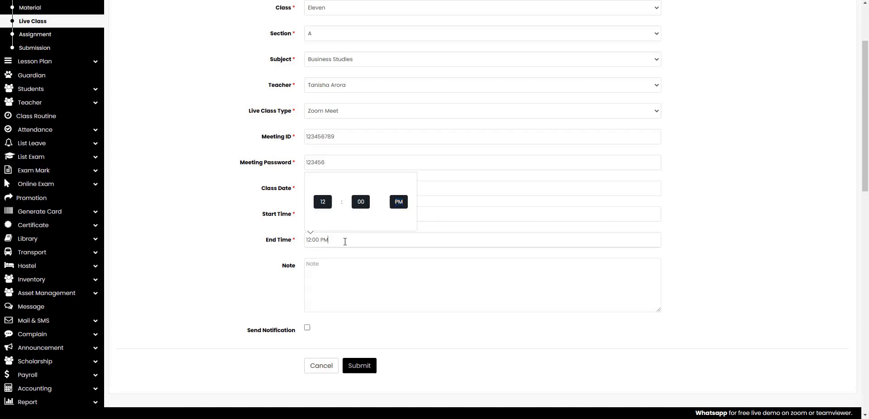
{"action": "left_click", "coordinate": [356, 269]}
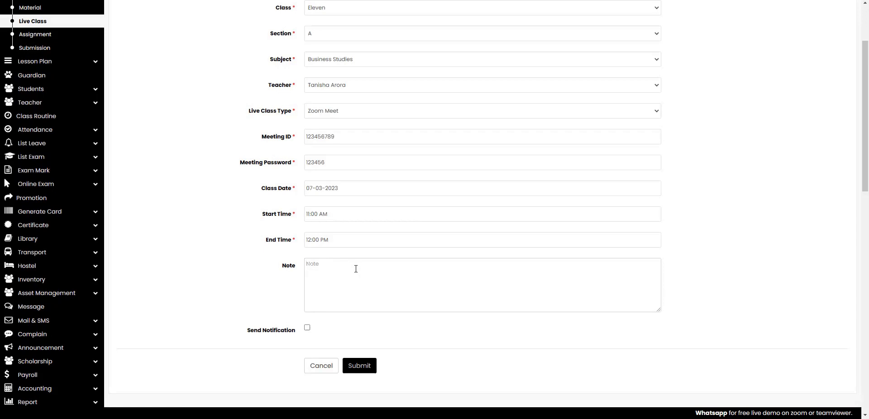
{"action": "left_click", "coordinate": [370, 371]}
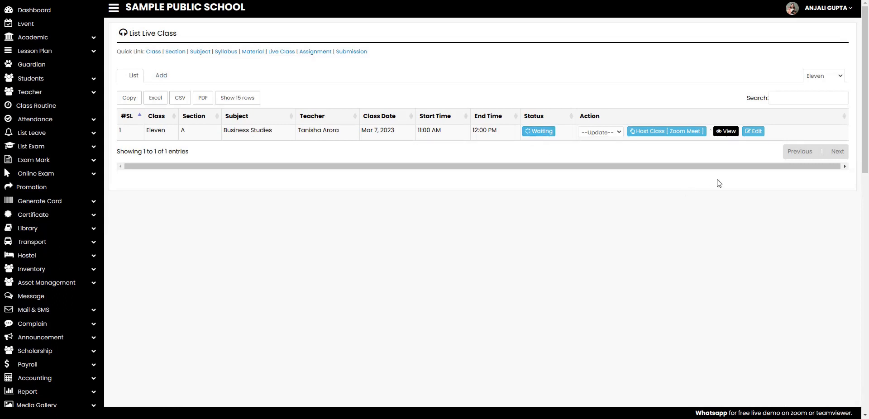
Check the Business Studies live class details (zoom type, Waiting), then close them.
{"action": "left_click", "coordinate": [730, 130]}
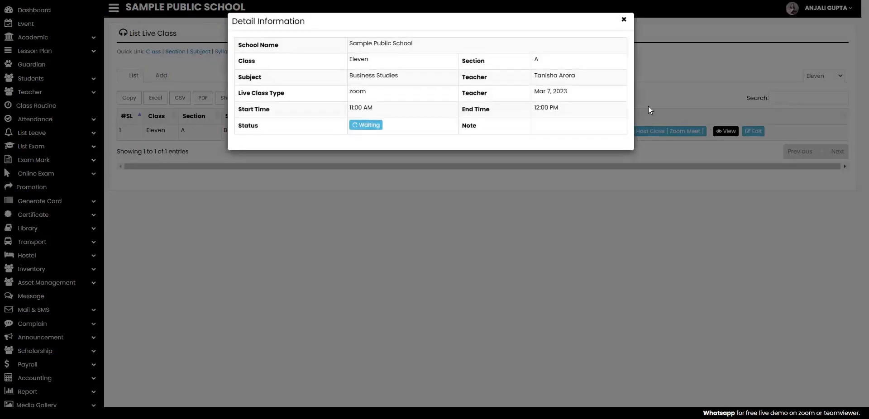
{"action": "left_click", "coordinate": [624, 21]}
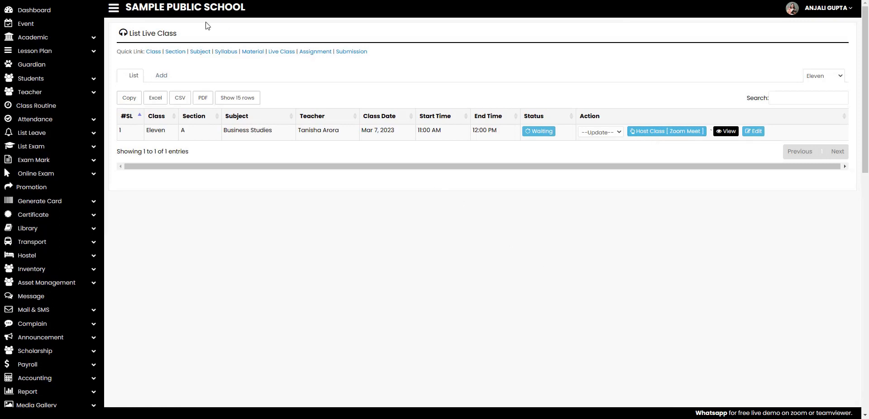
Go to Academic > Assignment and start a new assignment entry.
{"action": "left_click", "coordinate": [96, 39]}
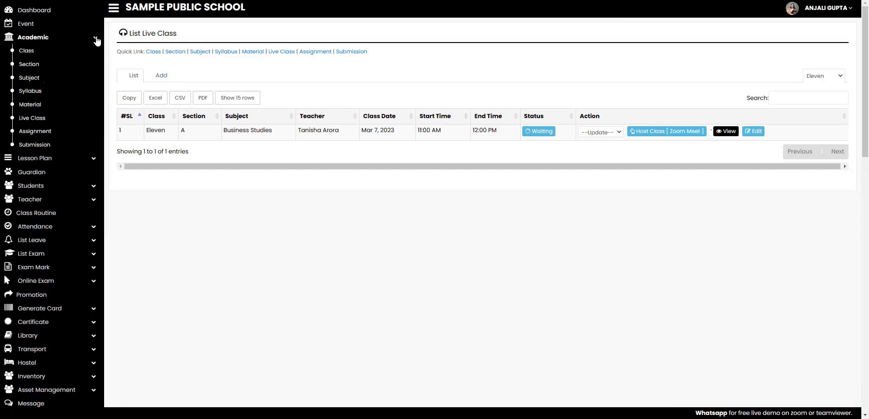
{"action": "left_click", "coordinate": [67, 136]}
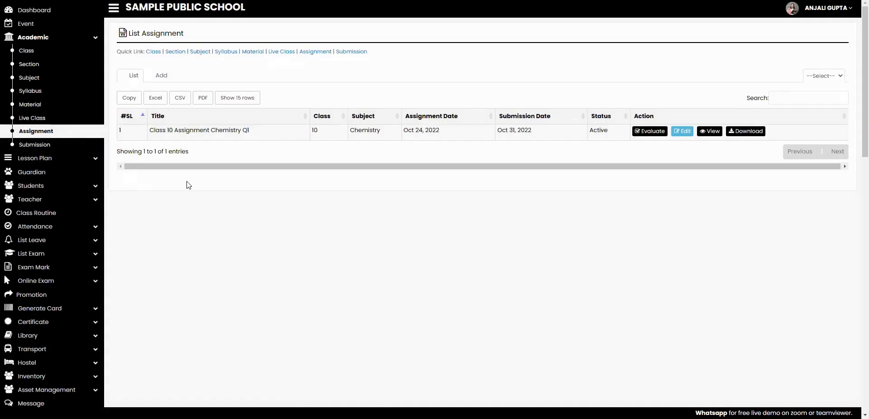
{"action": "left_click", "coordinate": [163, 77]}
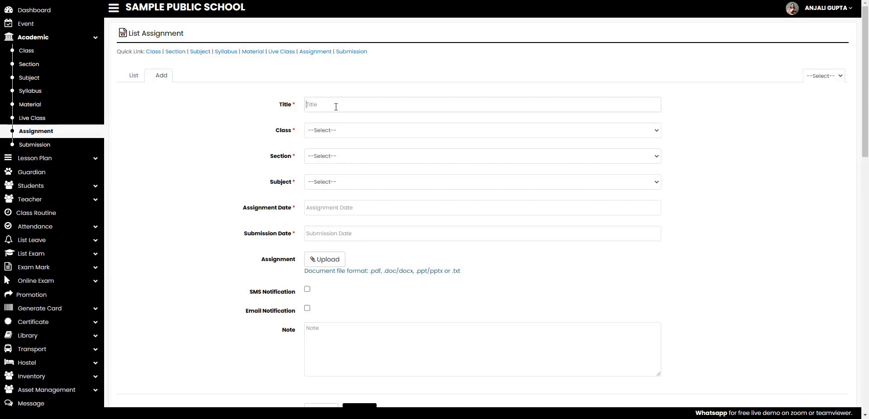
Title the assignment 'Sample Assignment' for class Eleven, section A, Business Studies.
{"action": "type", "text": "Sample Assignment"}
{"action": "left_click", "coordinate": [343, 131]}
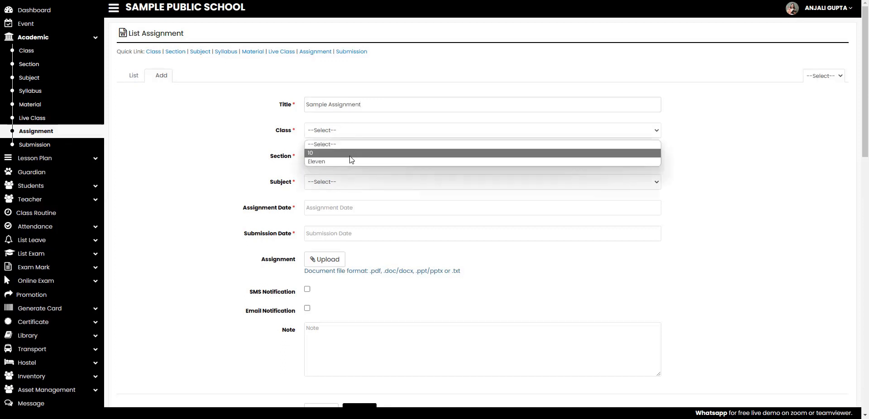
{"action": "left_click", "coordinate": [349, 162]}
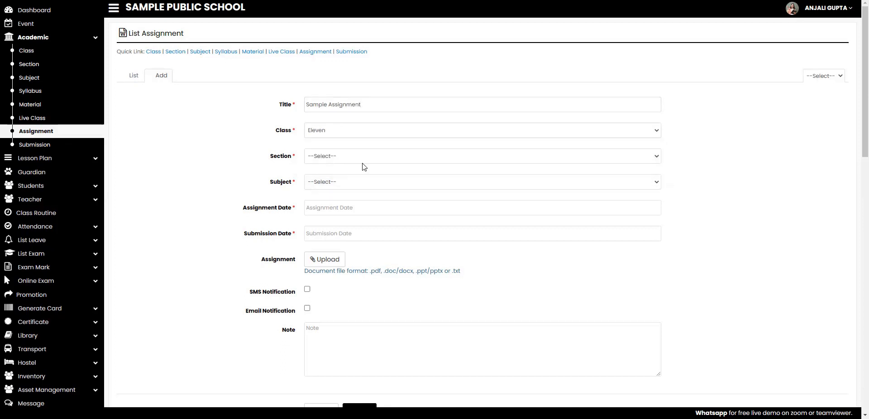
{"action": "left_click", "coordinate": [355, 157]}
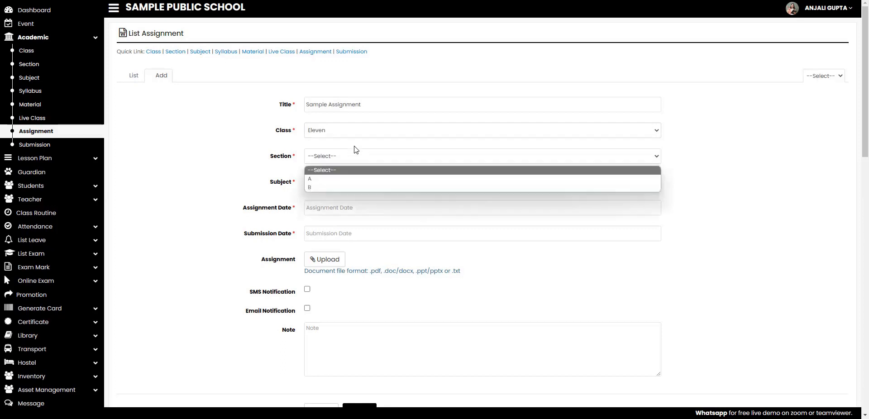
{"action": "left_click", "coordinate": [361, 179]}
{"action": "left_click", "coordinate": [363, 181]}
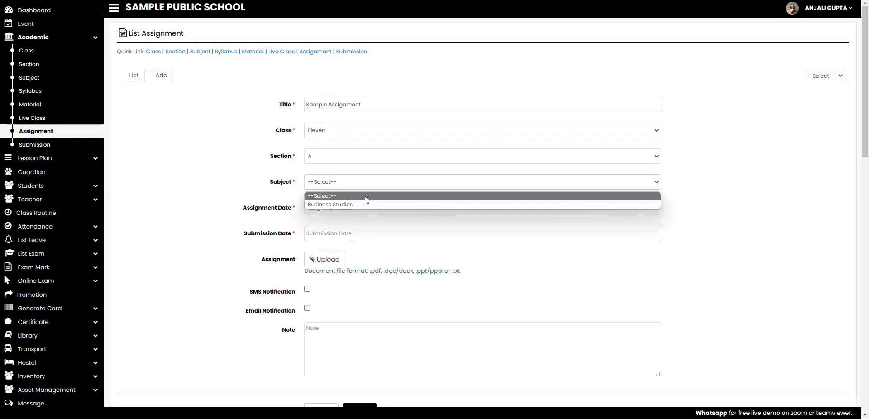
{"action": "left_click", "coordinate": [366, 205]}
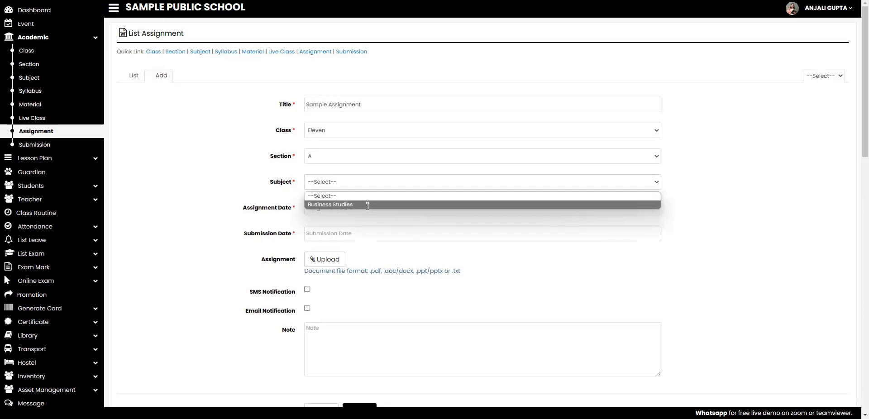
Set the assignment date to 08-03-2023 and the submission date to 10-03-2023.
{"action": "left_click", "coordinate": [366, 207]}
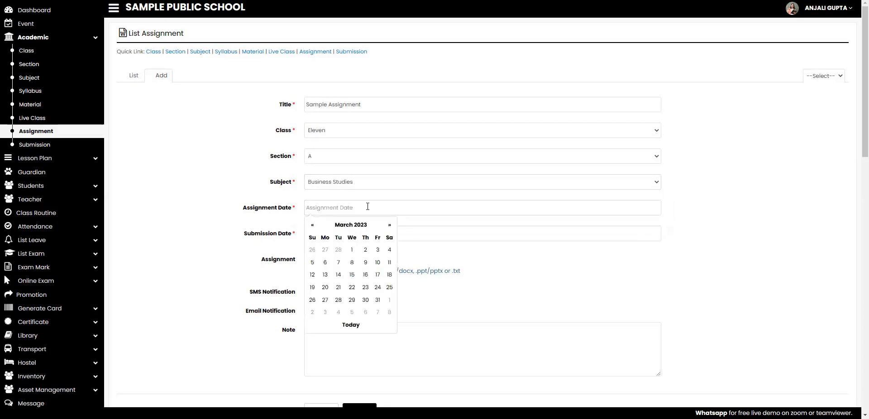
{"action": "left_click", "coordinate": [352, 265]}
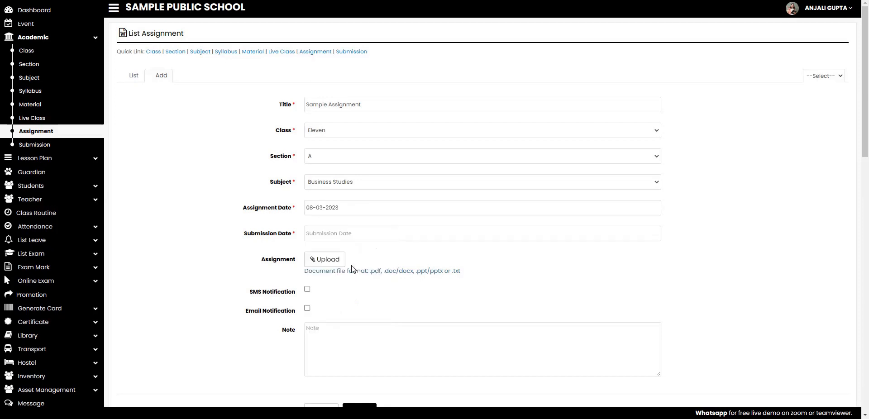
{"action": "left_click", "coordinate": [352, 235]}
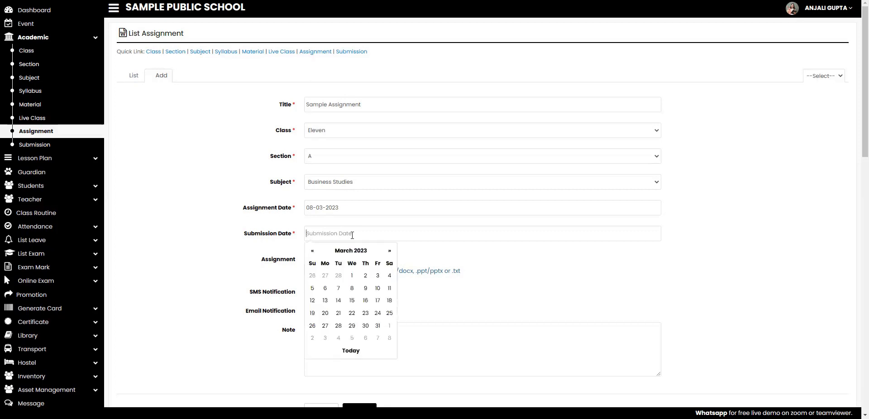
{"action": "left_click", "coordinate": [377, 289]}
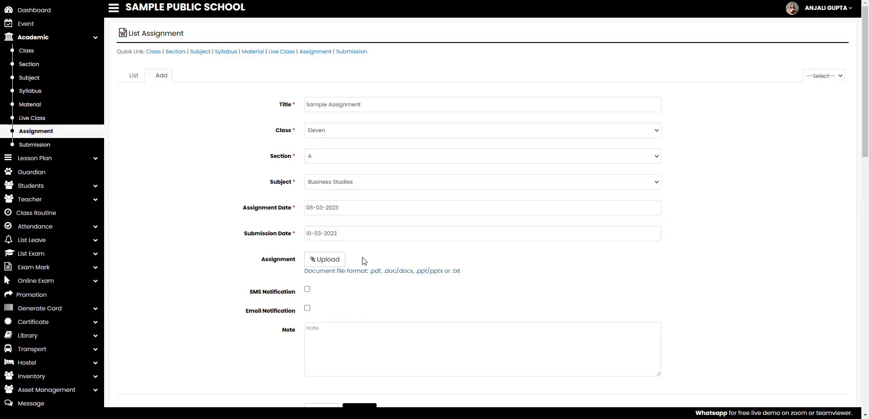
Attach STLPS23.pdf to the assignment.
{"action": "left_click", "coordinate": [338, 262]}
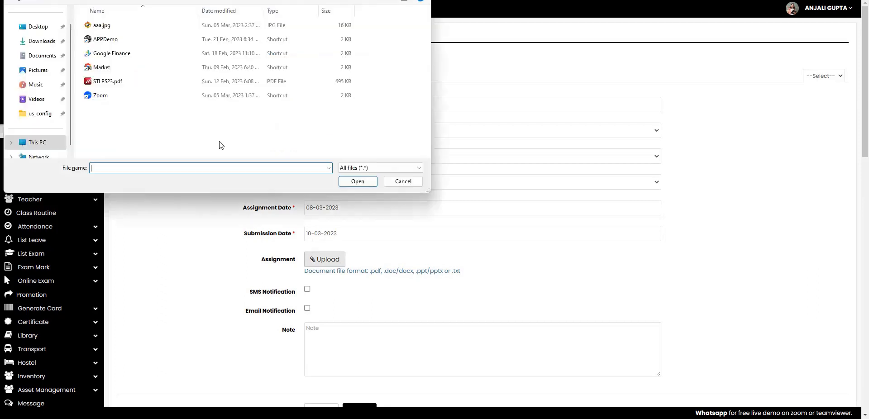
{"action": "double_click", "coordinate": [128, 82]}
{"action": "scroll", "coordinate": [381, 305], "scroll_direction": "down", "scroll_amount": 2}
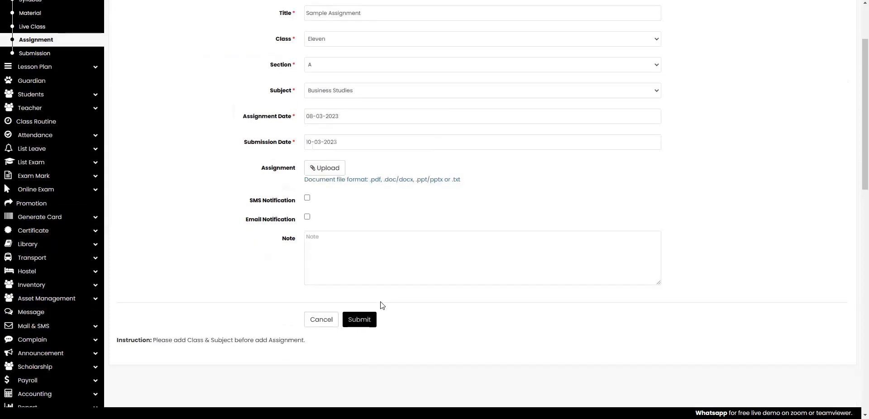
Add the note 'Please complete this in 2 hours' and submit the assignment.
{"action": "left_click", "coordinate": [369, 262]}
{"action": "type", "text": "Please complete this in 2 hours"}
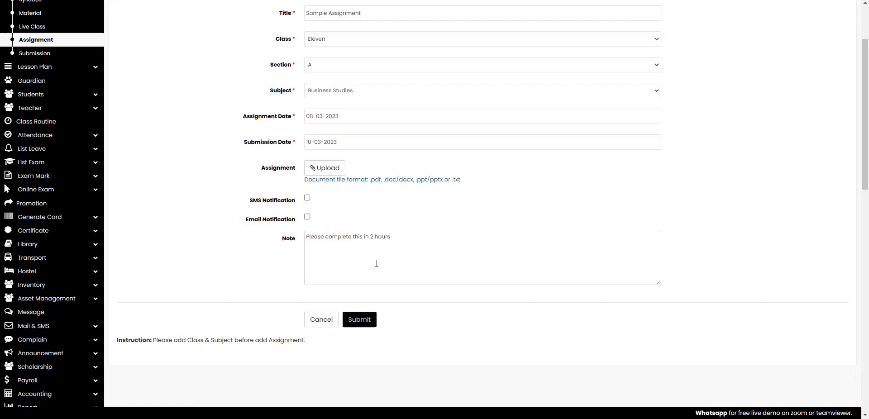
{"action": "left_click", "coordinate": [367, 322]}
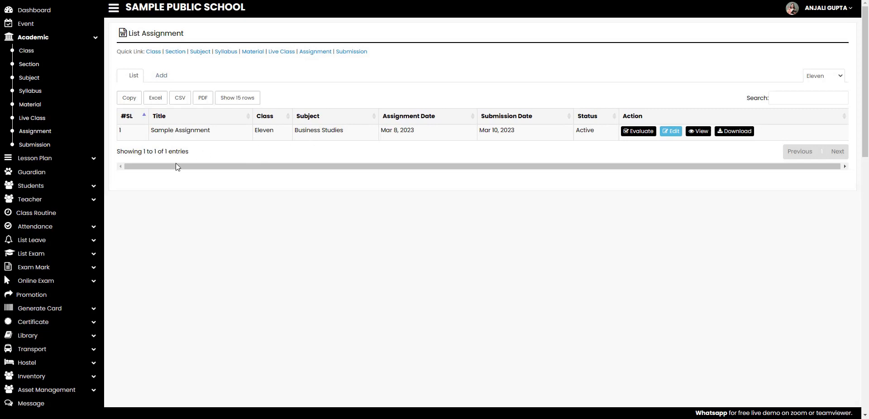
Open the Submission list under Academic.
{"action": "left_click", "coordinate": [52, 145]}
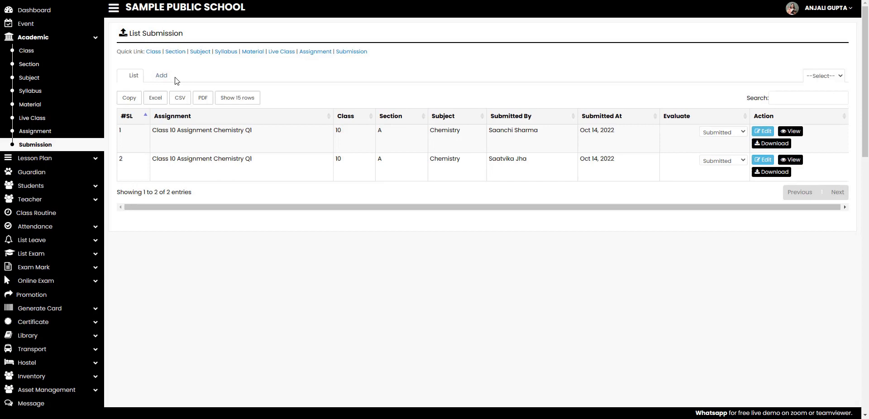
{"action": "left_click", "coordinate": [162, 78]}
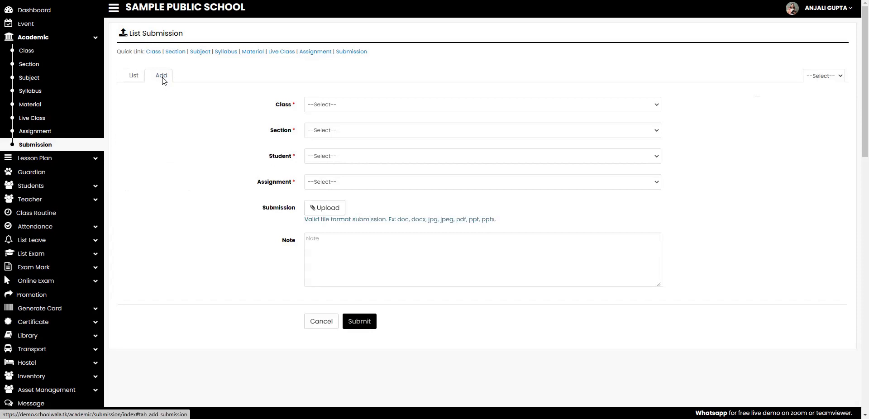
{"action": "left_click", "coordinate": [134, 77]}
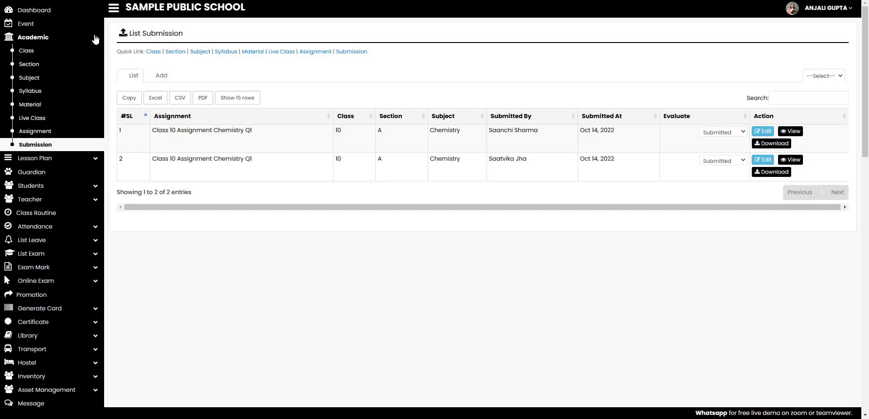
{"action": "scroll", "coordinate": [91, 143], "scroll_direction": "down", "scroll_amount": 2}
{"action": "scroll", "coordinate": [89, 145], "scroll_direction": "down", "scroll_amount": 3}
{"action": "scroll", "coordinate": [89, 146], "scroll_direction": "down", "scroll_amount": 10}
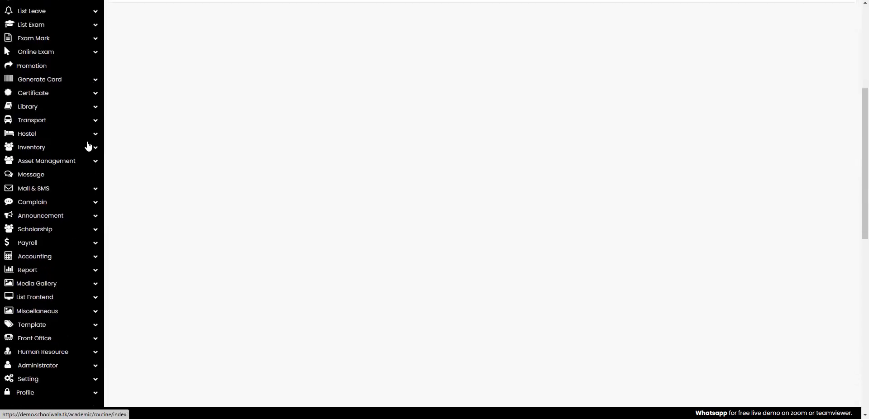
{"action": "scroll", "coordinate": [87, 146], "scroll_direction": "up", "scroll_amount": 5}
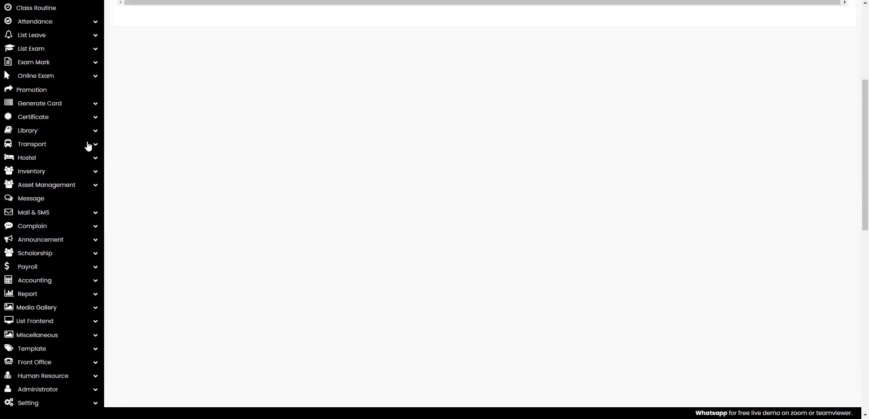
{"action": "scroll", "coordinate": [87, 145], "scroll_direction": "up", "scroll_amount": 3}
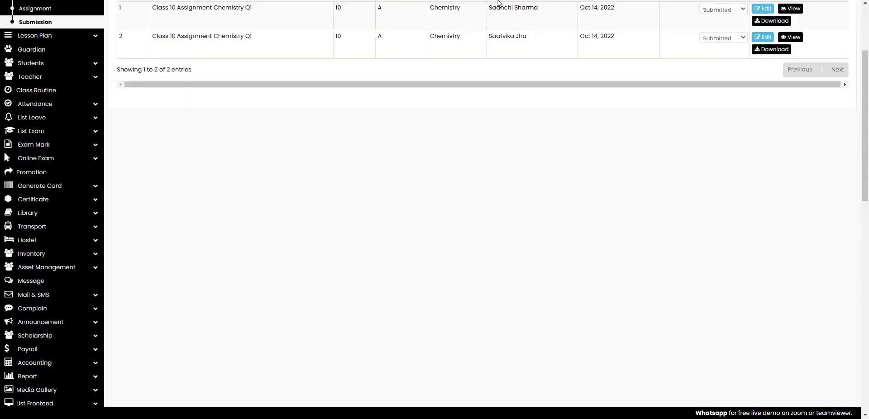